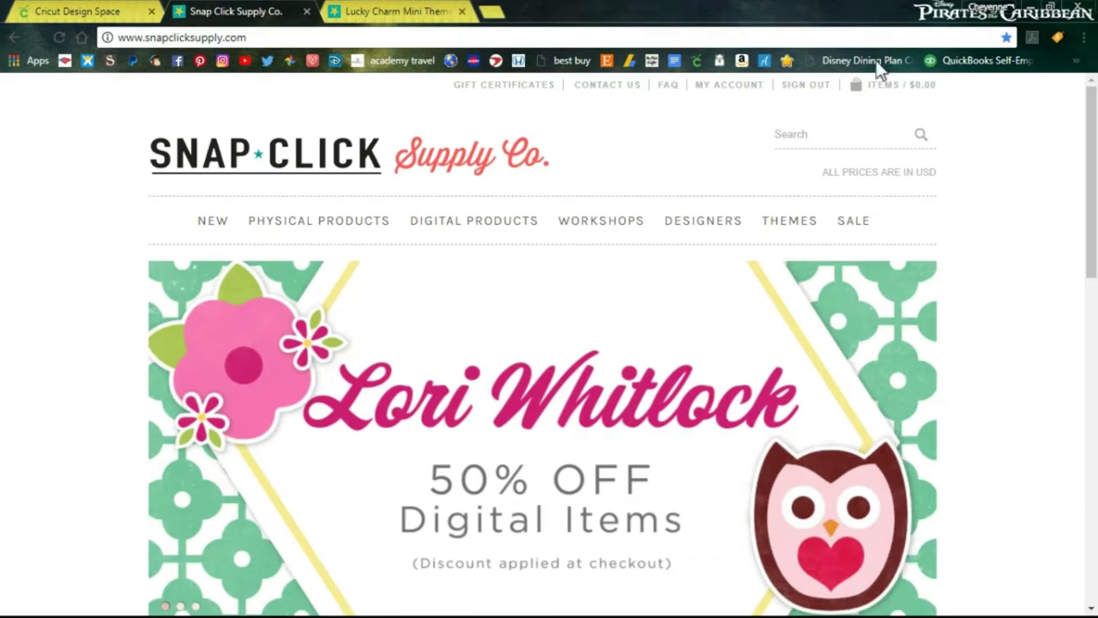
Preview the Themes and Designers menus, dismiss the designers list, and bring up Digital Products
{"action": "scroll", "coordinate": [997, 247], "scroll_direction": "down", "scroll_amount": 1}
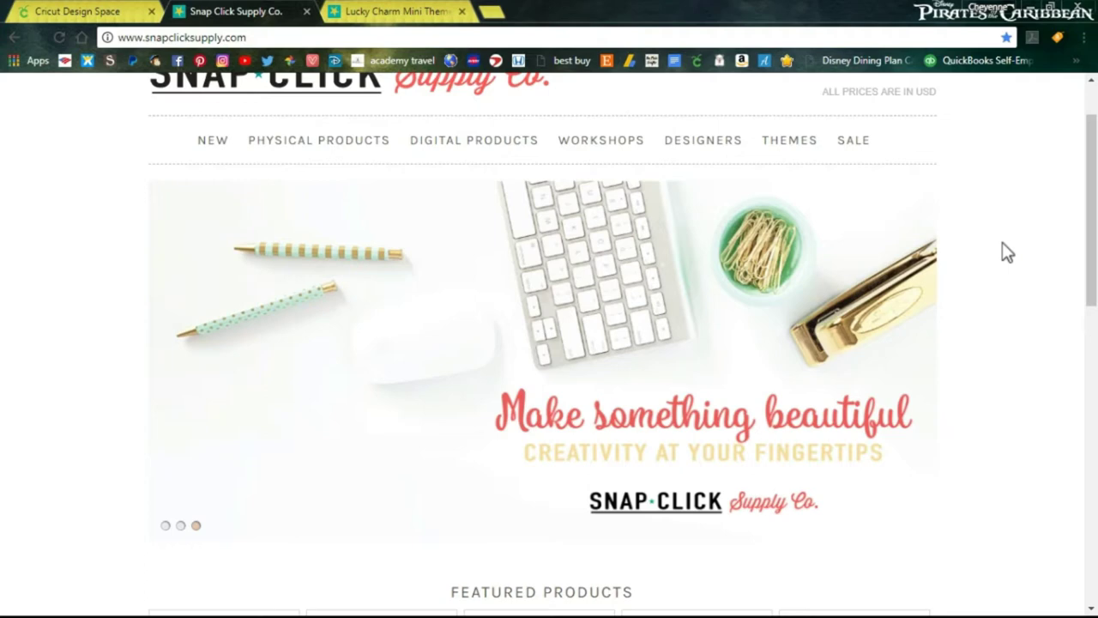
{"action": "mouse_move", "coordinate": [783, 153]}
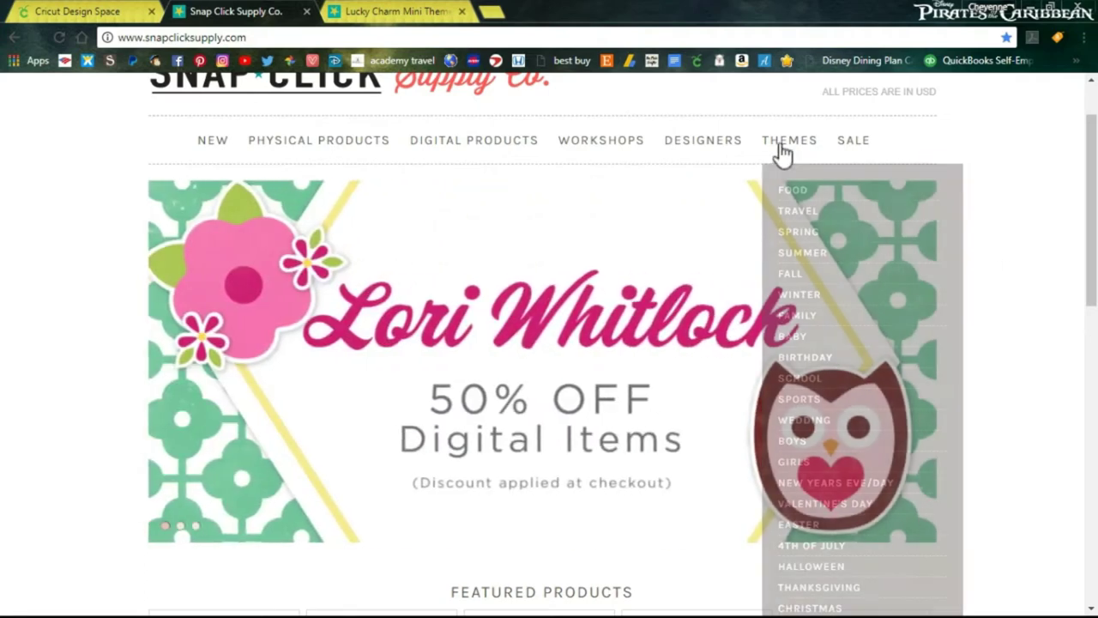
{"action": "mouse_move", "coordinate": [702, 146]}
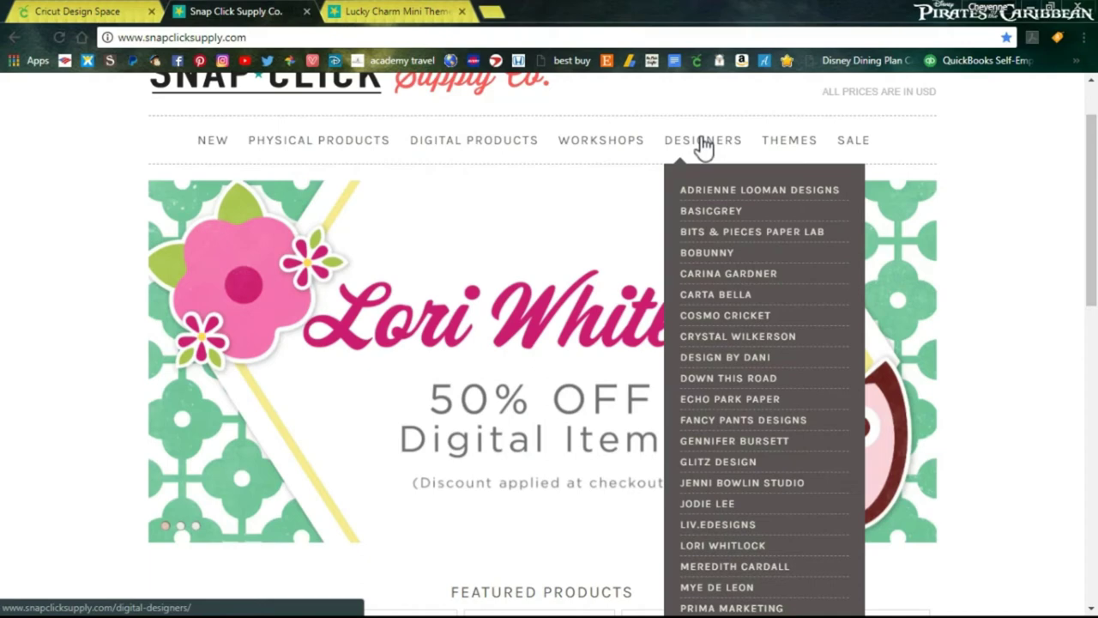
{"action": "scroll", "coordinate": [703, 147], "scroll_direction": "down", "scroll_amount": 1}
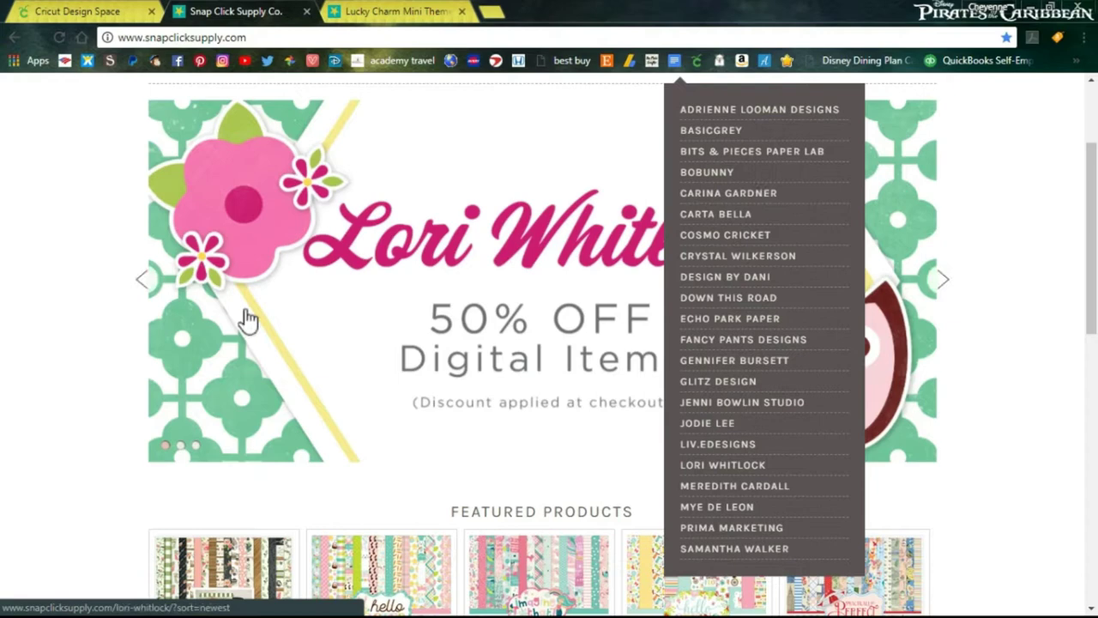
{"action": "left_click", "coordinate": [40, 322]}
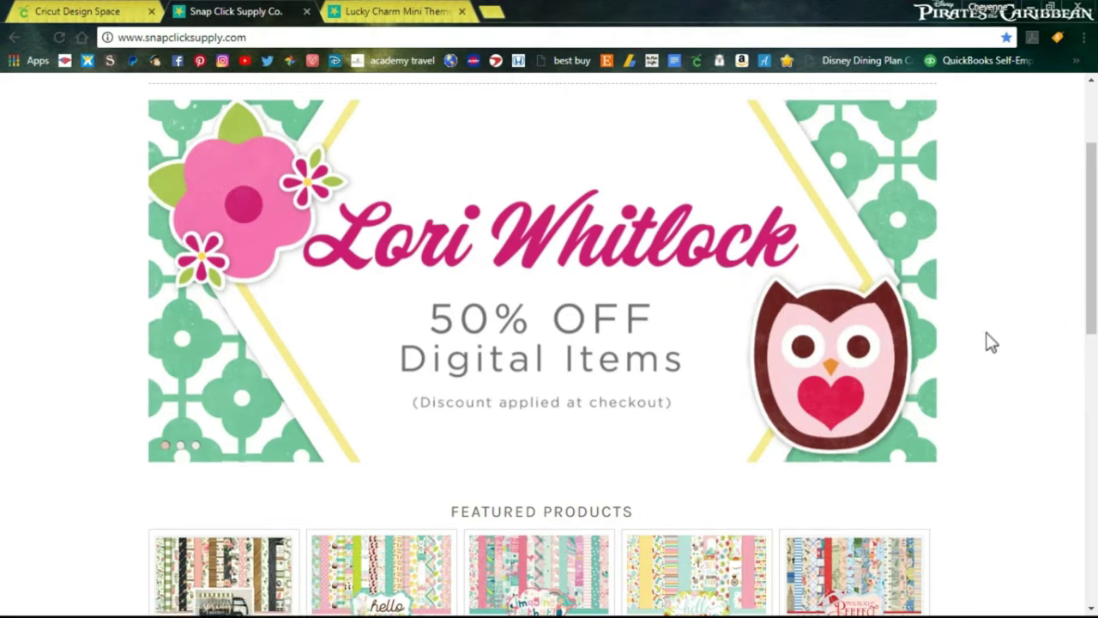
{"action": "scroll", "coordinate": [995, 336], "scroll_direction": "up", "scroll_amount": 1}
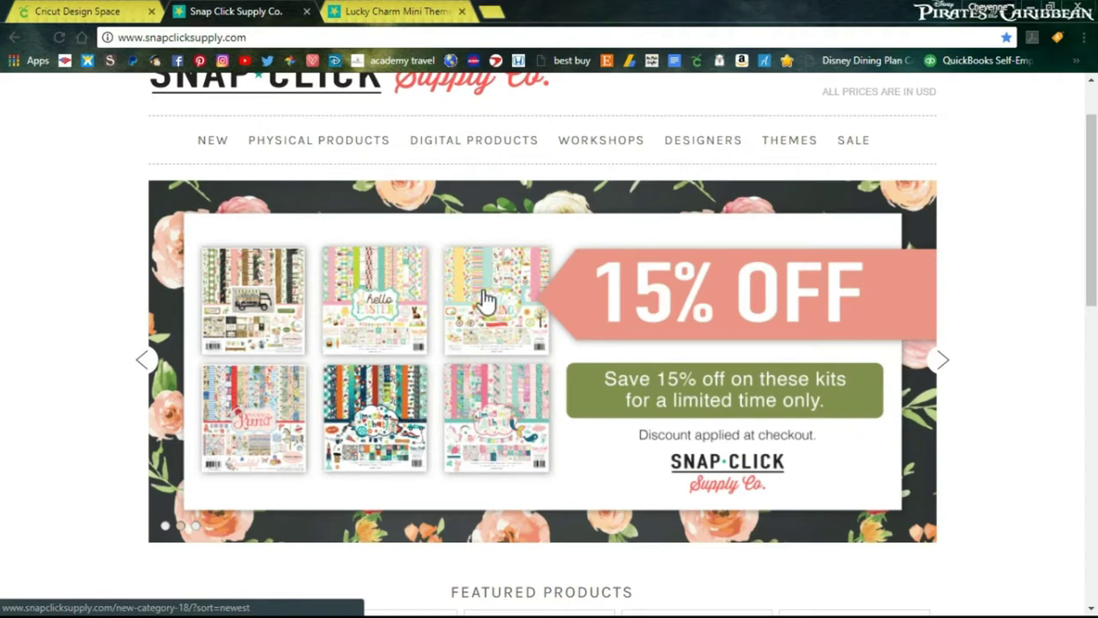
{"action": "mouse_move", "coordinate": [486, 153]}
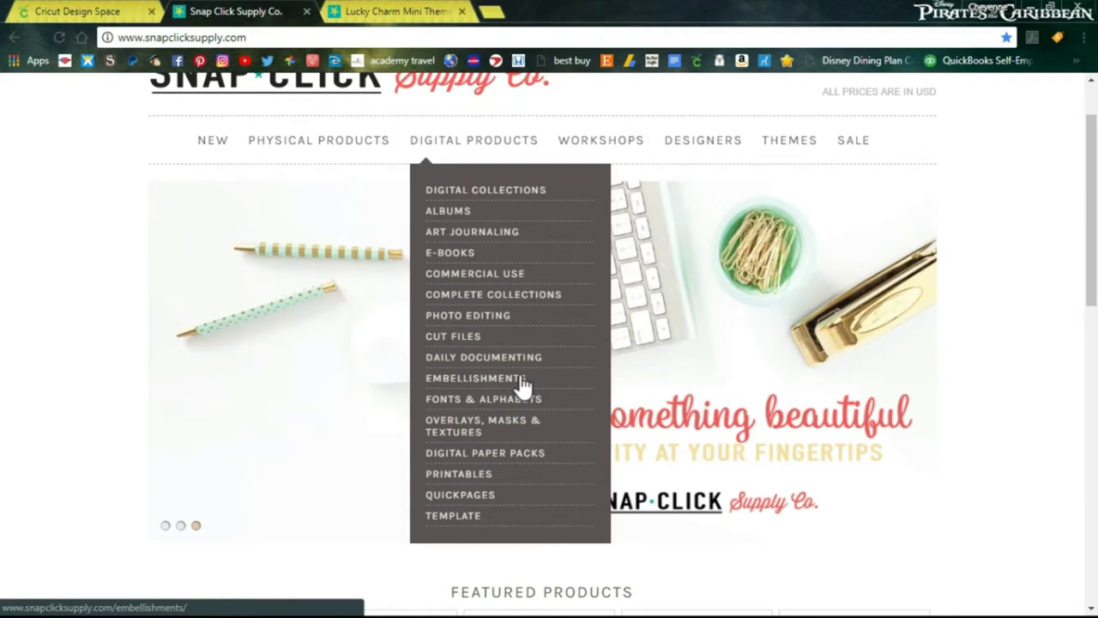
Open the Embellishments category and browse its newest-first product grid
{"action": "left_click", "coordinate": [522, 383]}
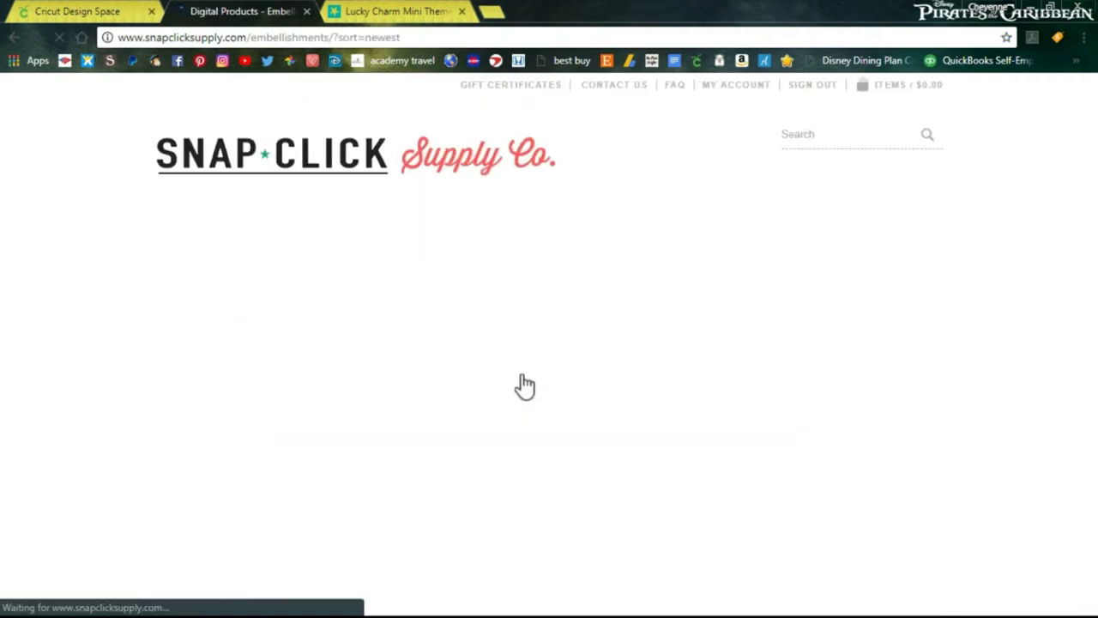
{"action": "scroll", "coordinate": [539, 374], "scroll_direction": "down", "scroll_amount": 1}
{"action": "scroll", "coordinate": [539, 371], "scroll_direction": "down", "scroll_amount": 1}
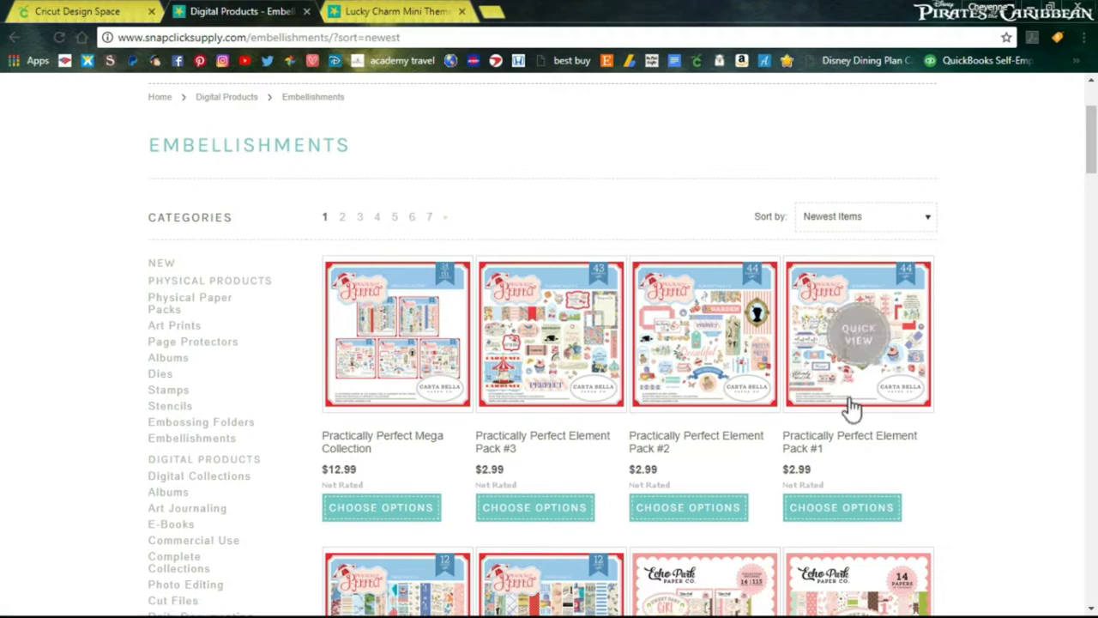
{"action": "scroll", "coordinate": [742, 411], "scroll_direction": "down", "scroll_amount": 1}
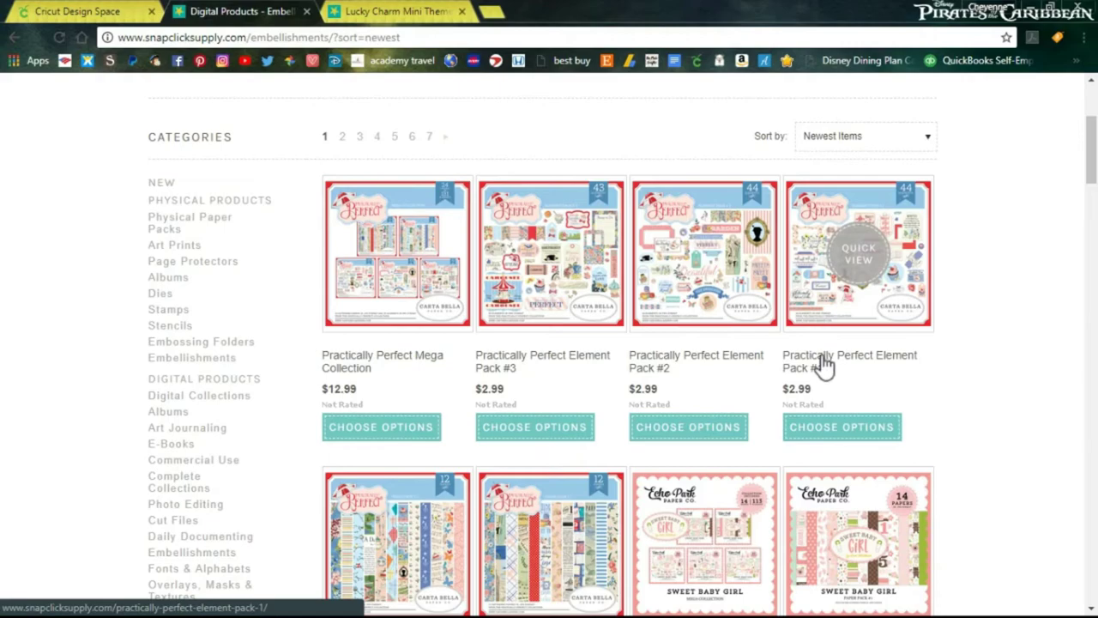
Scroll down and back through the Embellishments listings of Practically Perfect element packs
{"action": "scroll", "coordinate": [823, 365], "scroll_direction": "down", "scroll_amount": 7}
{"action": "scroll", "coordinate": [817, 375], "scroll_direction": "down", "scroll_amount": 4}
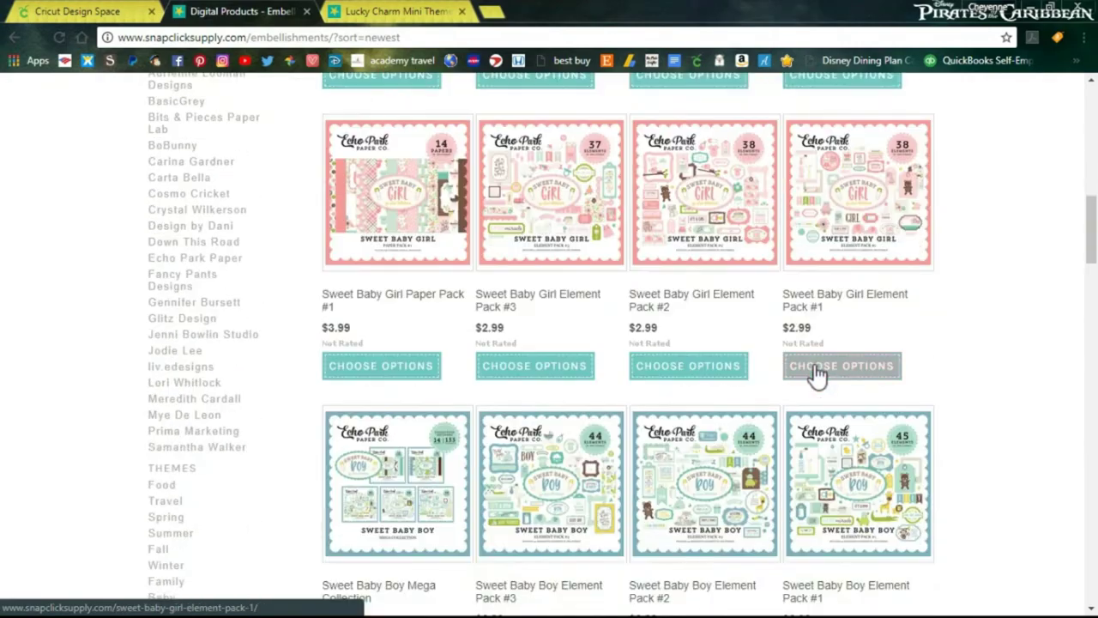
{"action": "scroll", "coordinate": [817, 384], "scroll_direction": "down", "scroll_amount": 7}
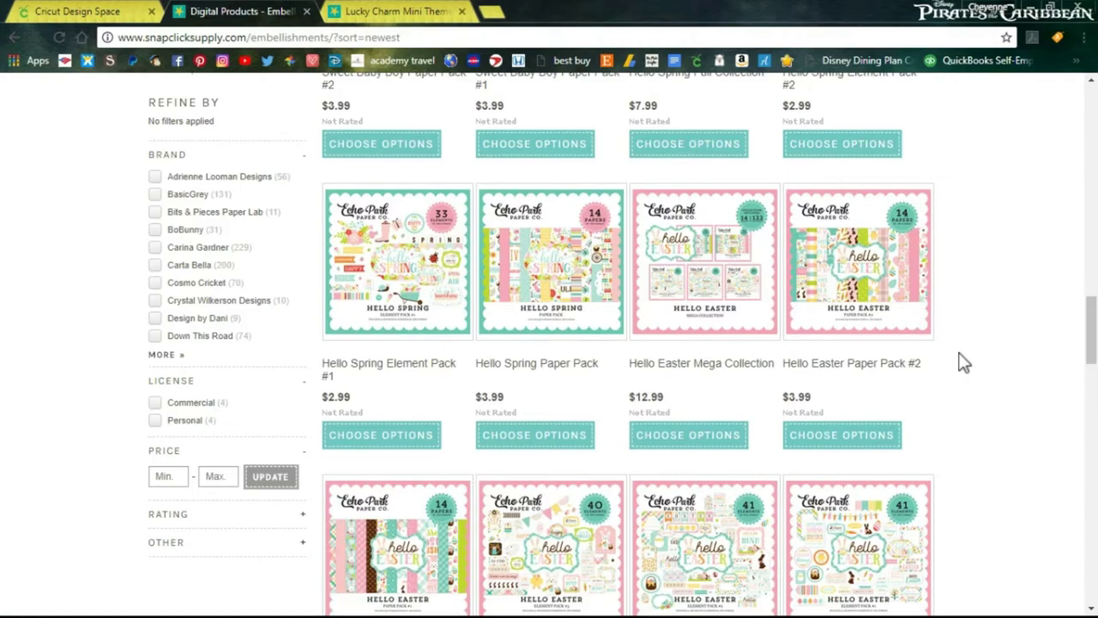
{"action": "scroll", "coordinate": [943, 369], "scroll_direction": "up", "scroll_amount": 6}
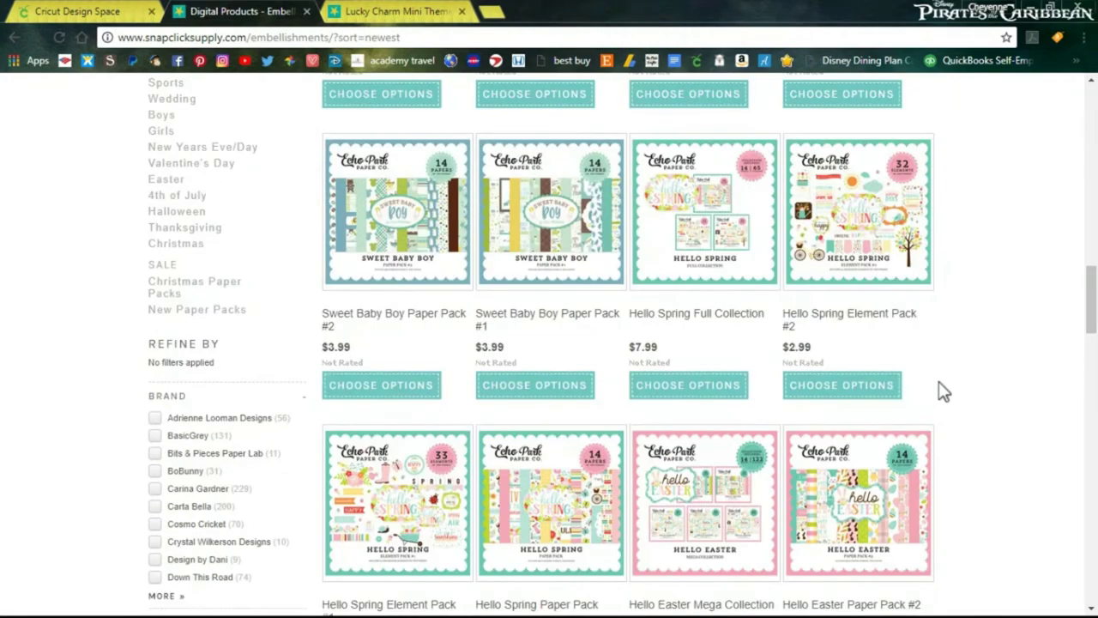
{"action": "scroll", "coordinate": [930, 403], "scroll_direction": "up", "scroll_amount": 5}
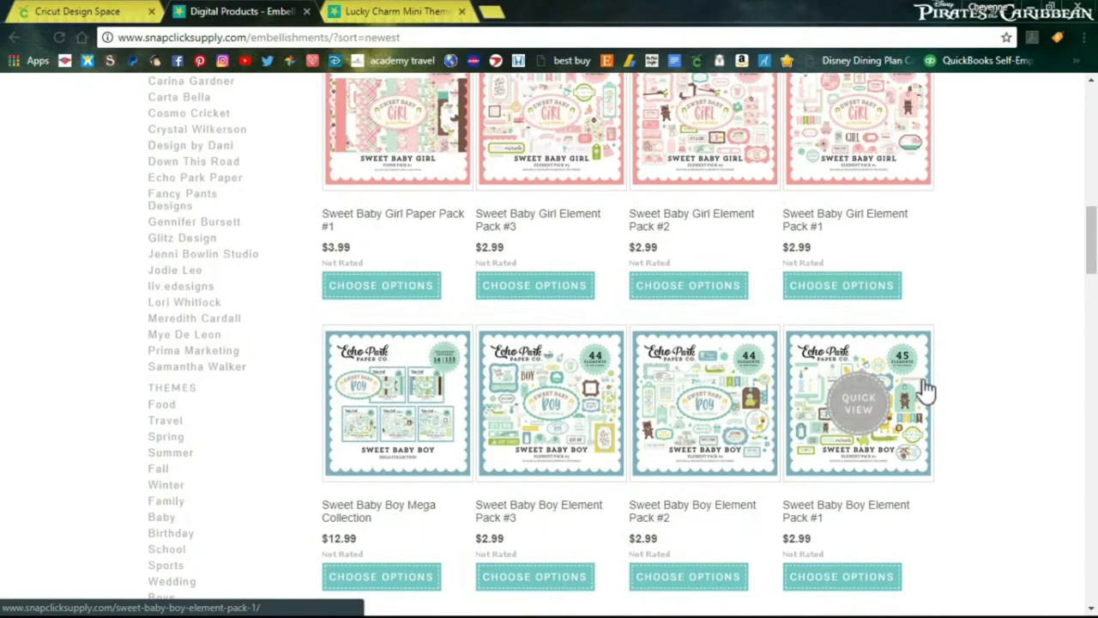
{"action": "scroll", "coordinate": [923, 386], "scroll_direction": "up", "scroll_amount": 3}
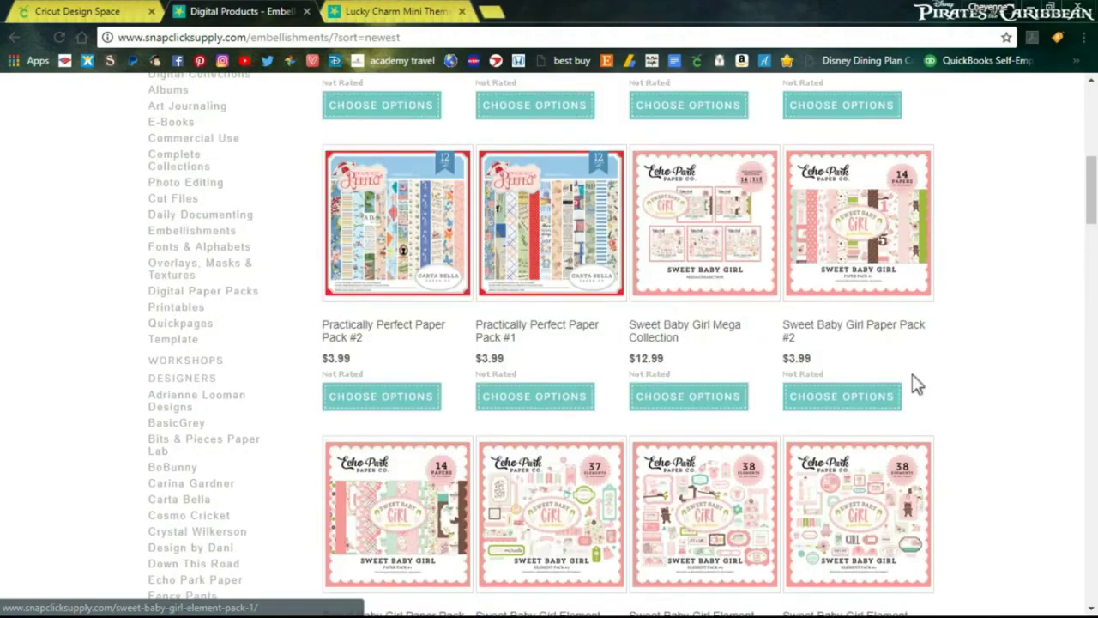
{"action": "scroll", "coordinate": [918, 388], "scroll_direction": "up", "scroll_amount": 1}
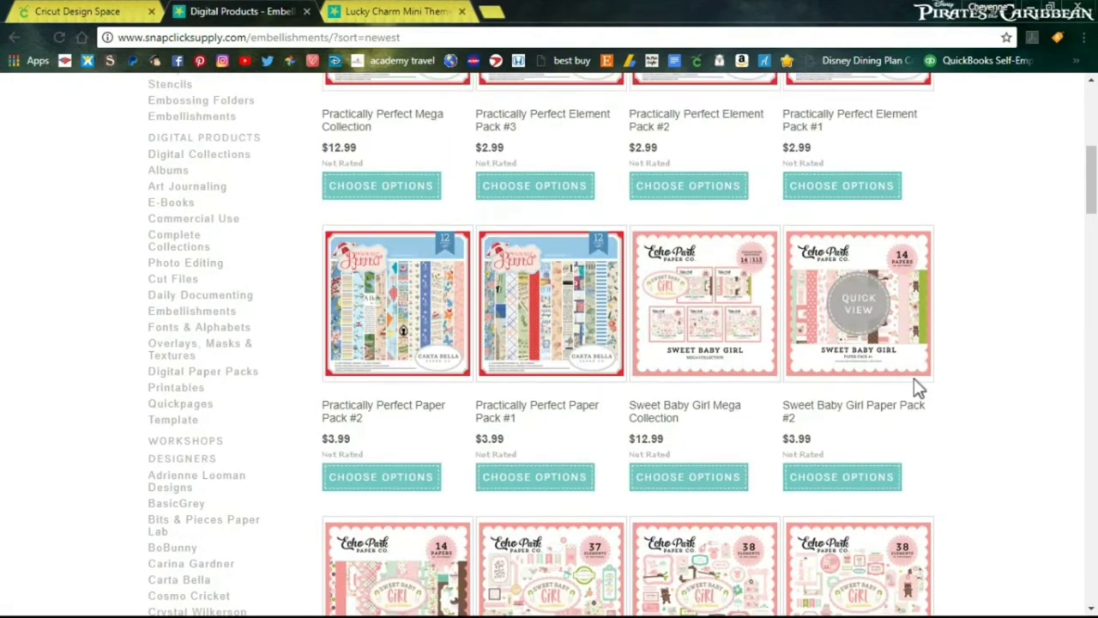
{"action": "scroll", "coordinate": [535, 417], "scroll_direction": "down", "scroll_amount": 7}
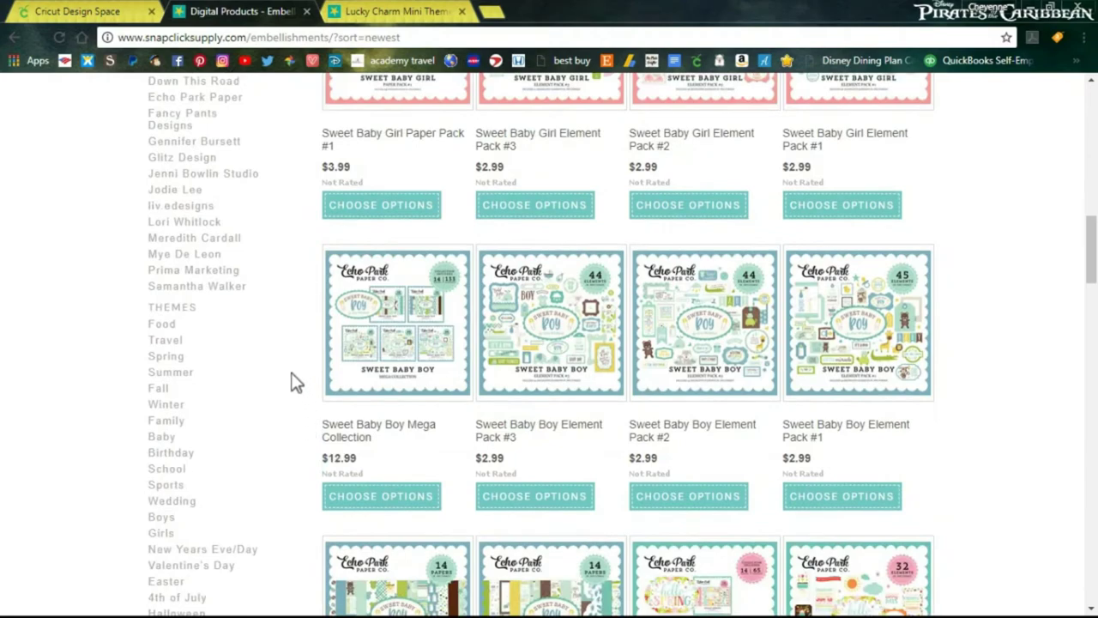
{"action": "scroll", "coordinate": [283, 361], "scroll_direction": "down", "scroll_amount": 1}
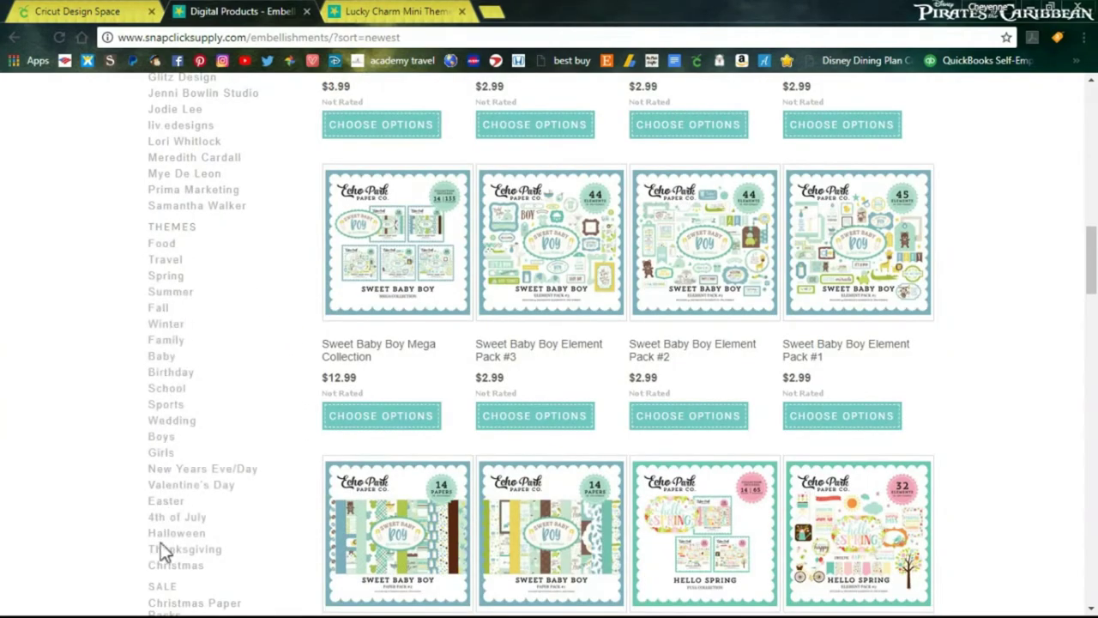
{"action": "scroll", "coordinate": [219, 521], "scroll_direction": "down", "scroll_amount": 2}
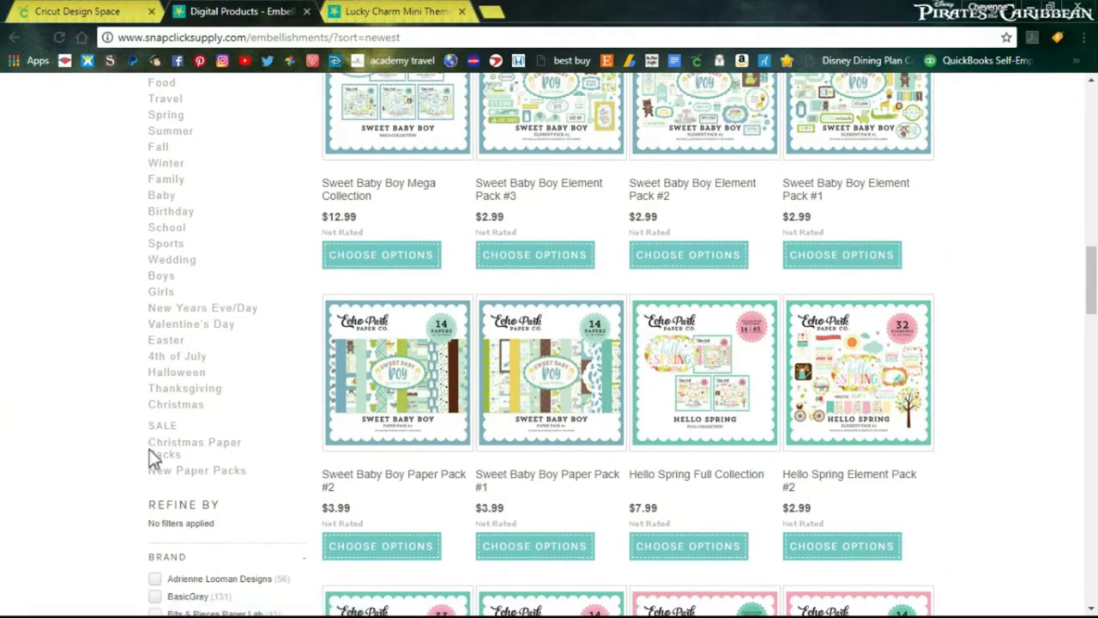
{"action": "scroll", "coordinate": [255, 455], "scroll_direction": "down", "scroll_amount": 3}
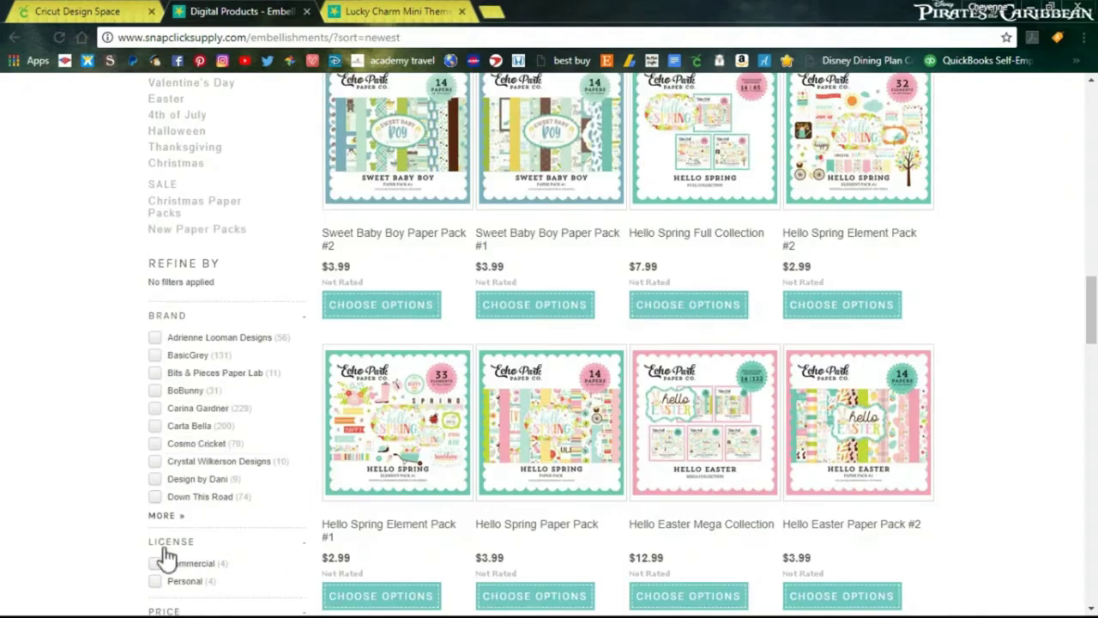
{"action": "scroll", "coordinate": [166, 557], "scroll_direction": "down", "scroll_amount": 3}
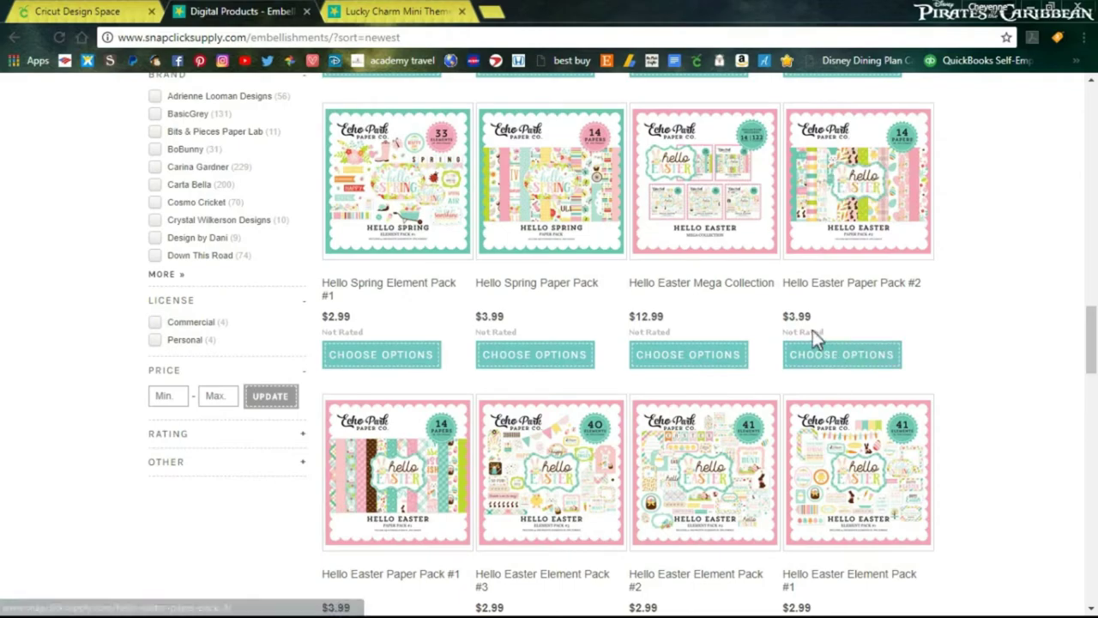
{"action": "scroll", "coordinate": [701, 291], "scroll_direction": "up", "scroll_amount": 15}
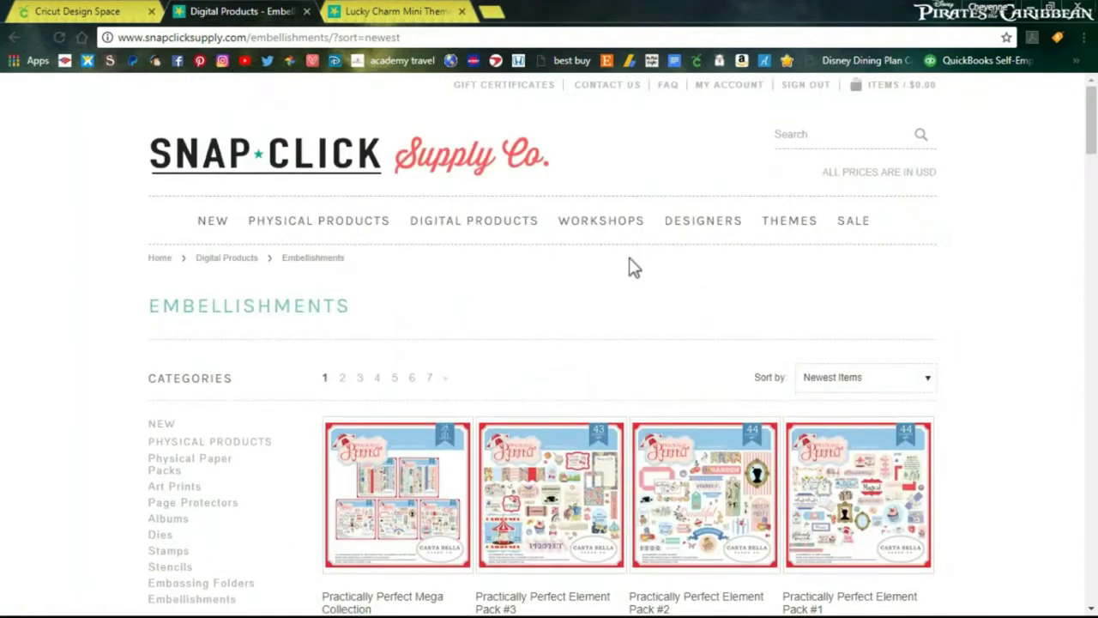
Switch to the Lucky Charm Mini Theme tab and review its $3.99 listing of papers and elements
{"action": "left_click", "coordinate": [403, 12]}
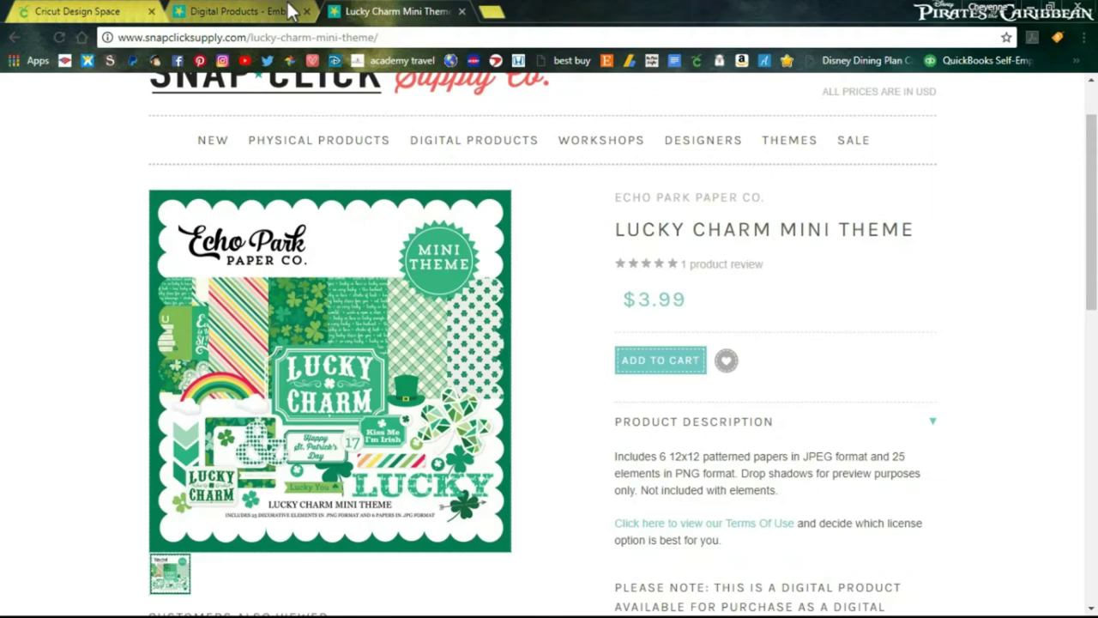
{"action": "mouse_move", "coordinate": [449, 144]}
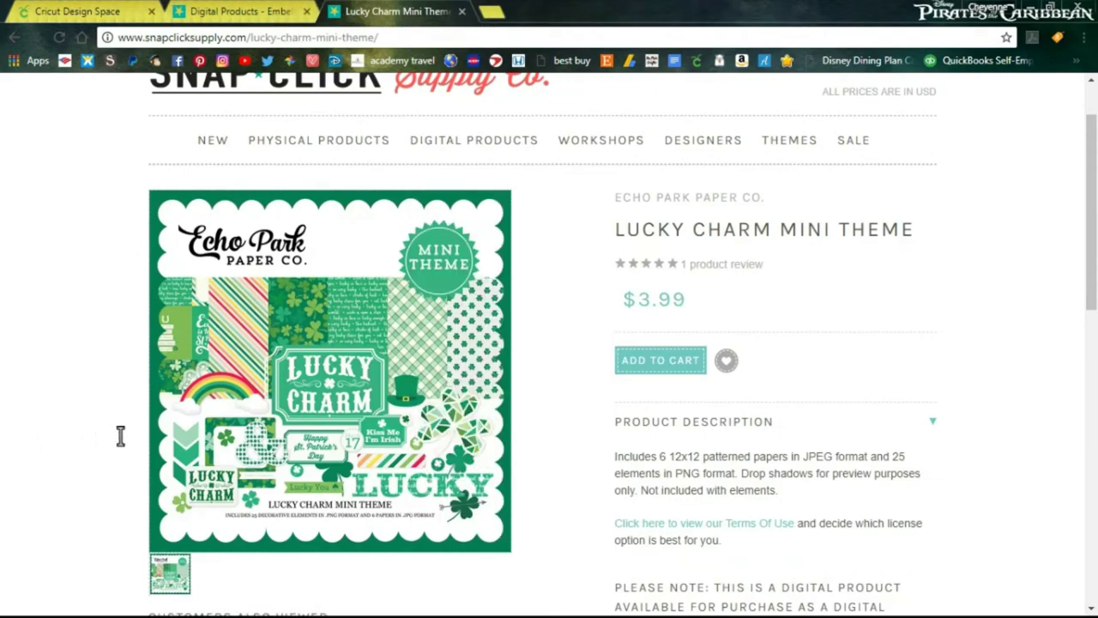
{"action": "scroll", "coordinate": [120, 436], "scroll_direction": "down", "scroll_amount": 1}
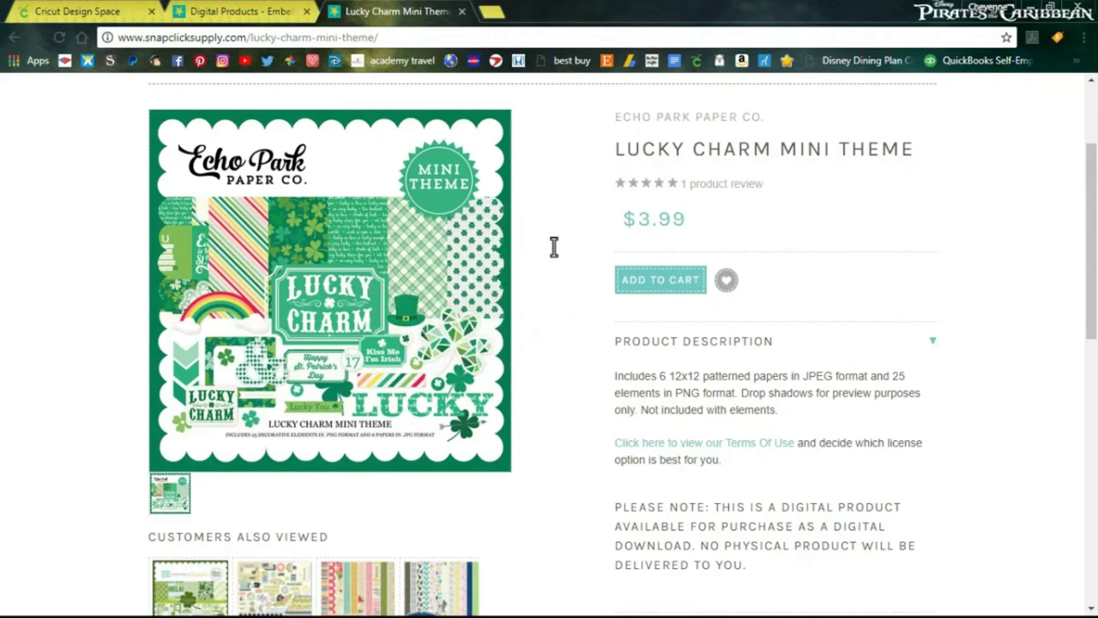
{"action": "scroll", "coordinate": [555, 255], "scroll_direction": "down", "scroll_amount": 1}
{"action": "scroll", "coordinate": [571, 223], "scroll_direction": "up", "scroll_amount": 1}
{"action": "scroll", "coordinate": [586, 239], "scroll_direction": "down", "scroll_amount": 1}
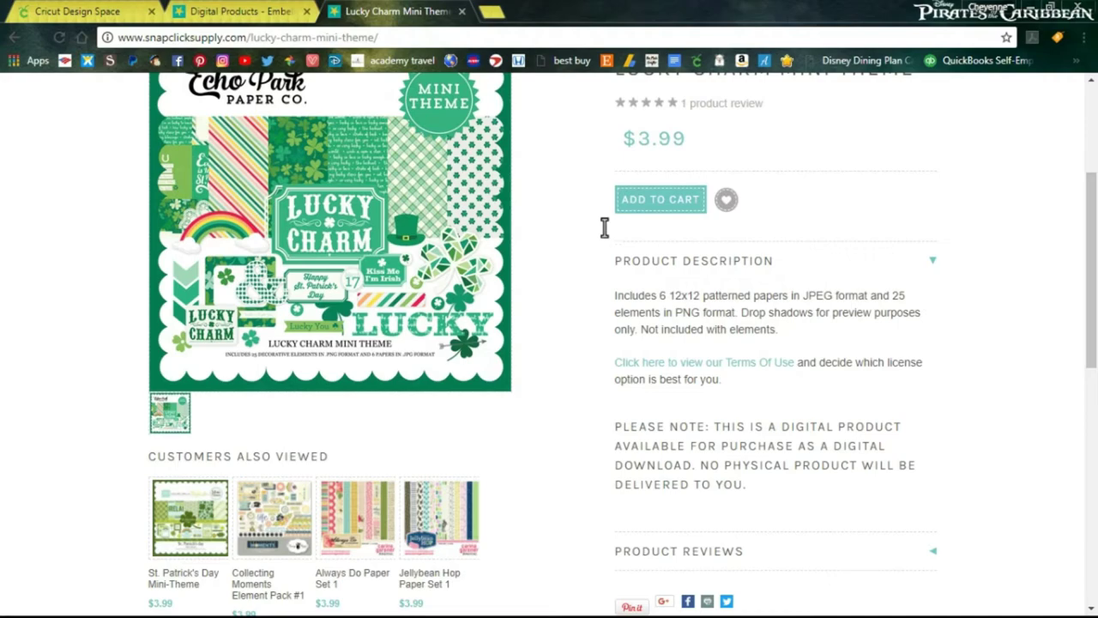
{"action": "scroll", "coordinate": [603, 227], "scroll_direction": "down", "scroll_amount": 2}
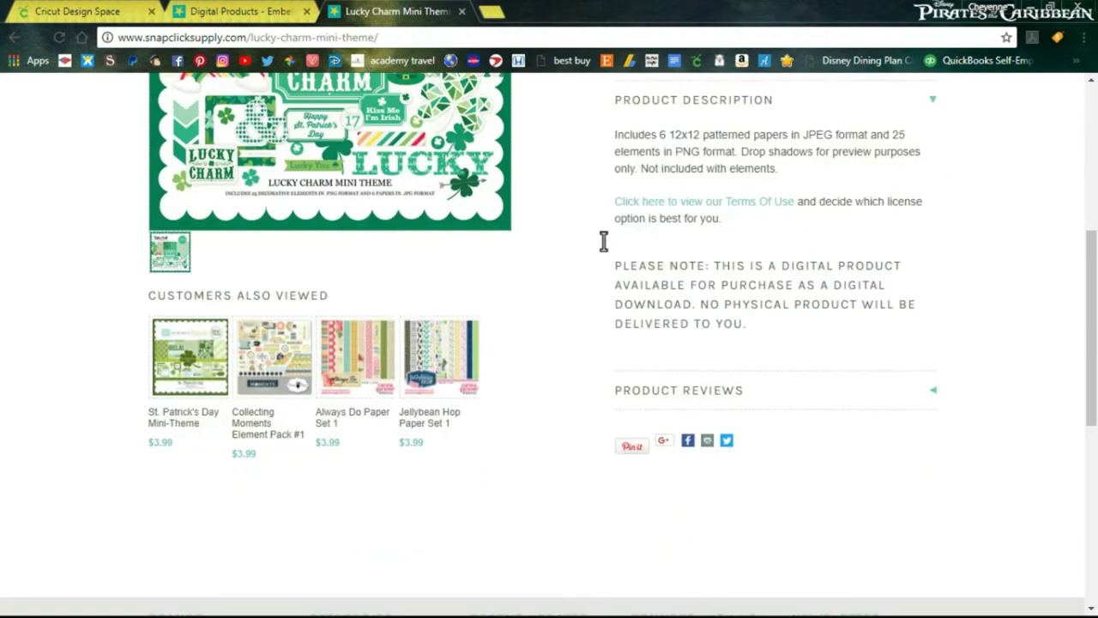
{"action": "scroll", "coordinate": [603, 242], "scroll_direction": "up", "scroll_amount": 1}
{"action": "scroll", "coordinate": [605, 240], "scroll_direction": "up", "scroll_amount": 1}
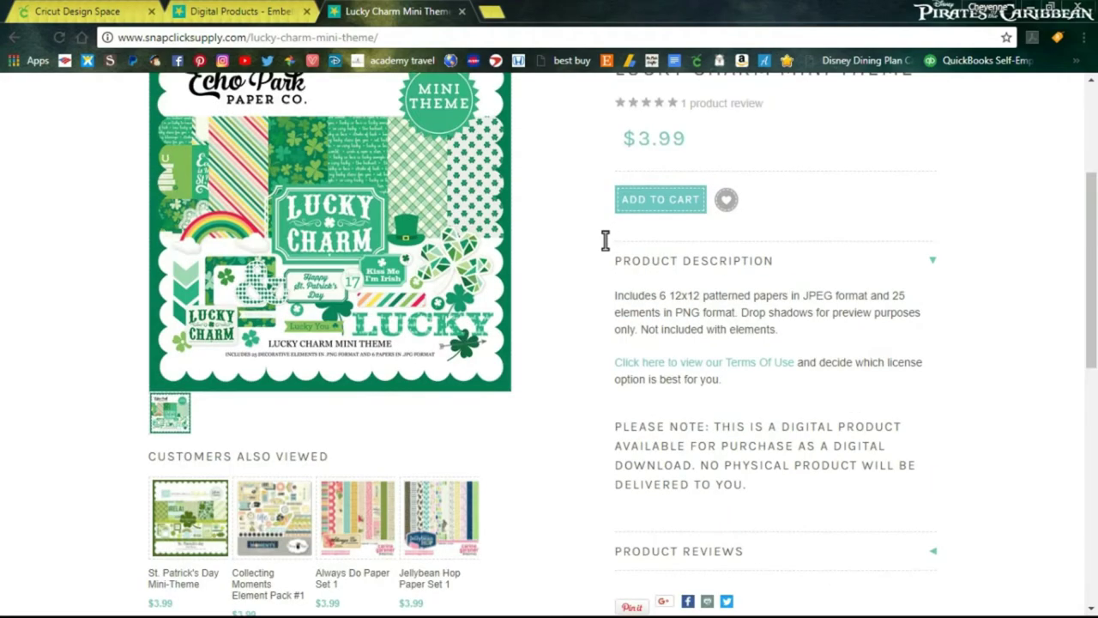
{"action": "left_click", "coordinate": [180, 509]}
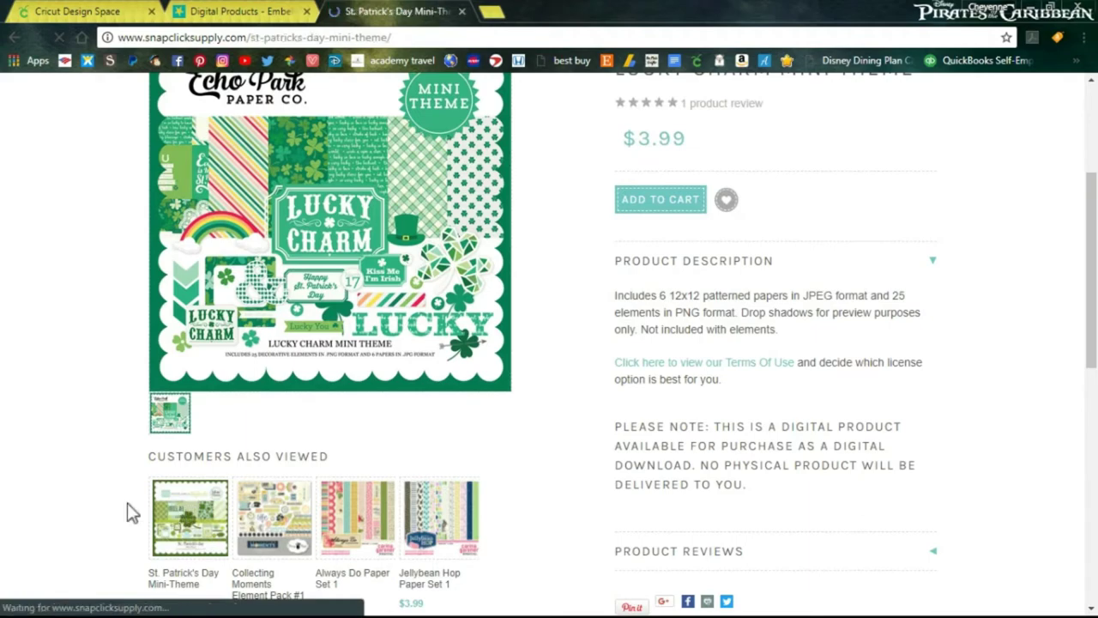
{"action": "scroll", "coordinate": [81, 467], "scroll_direction": "down", "scroll_amount": 2}
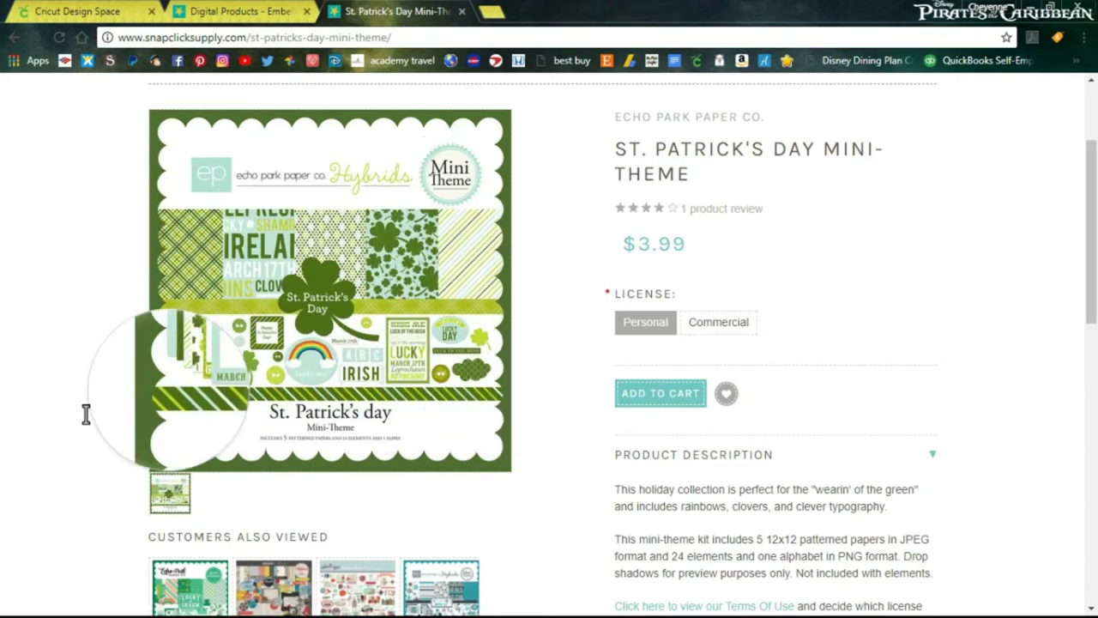
{"action": "scroll", "coordinate": [524, 455], "scroll_direction": "down", "scroll_amount": 2}
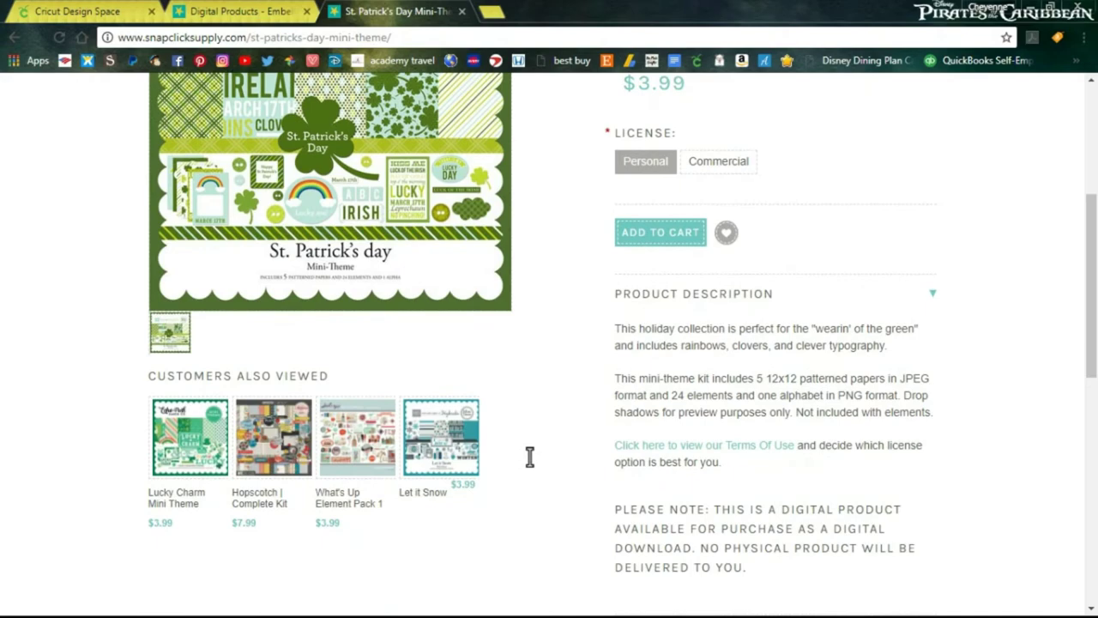
{"action": "scroll", "coordinate": [531, 459], "scroll_direction": "up", "scroll_amount": 4}
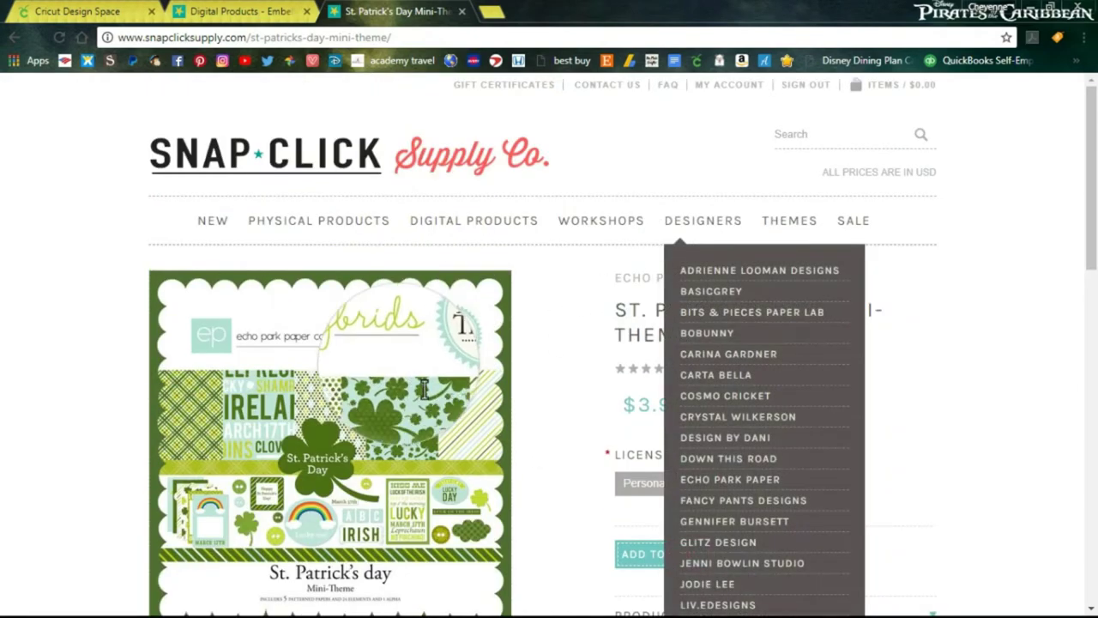
{"action": "scroll", "coordinate": [487, 393], "scroll_direction": "down", "scroll_amount": 2}
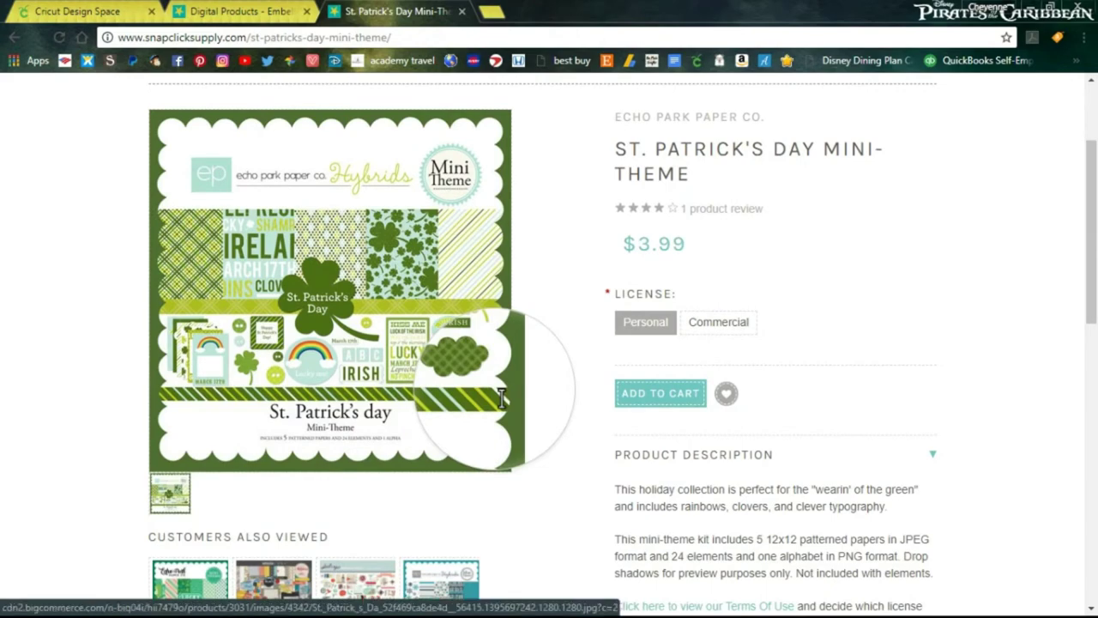
{"action": "scroll", "coordinate": [611, 390], "scroll_direction": "up", "scroll_amount": 2}
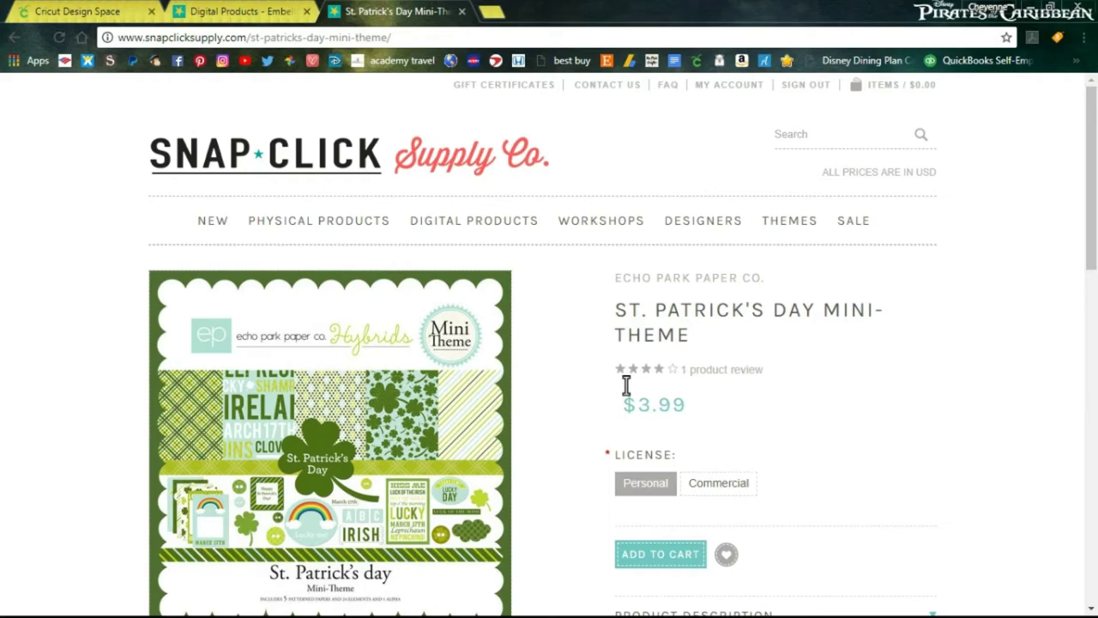
{"action": "scroll", "coordinate": [583, 381], "scroll_direction": "down", "scroll_amount": 2}
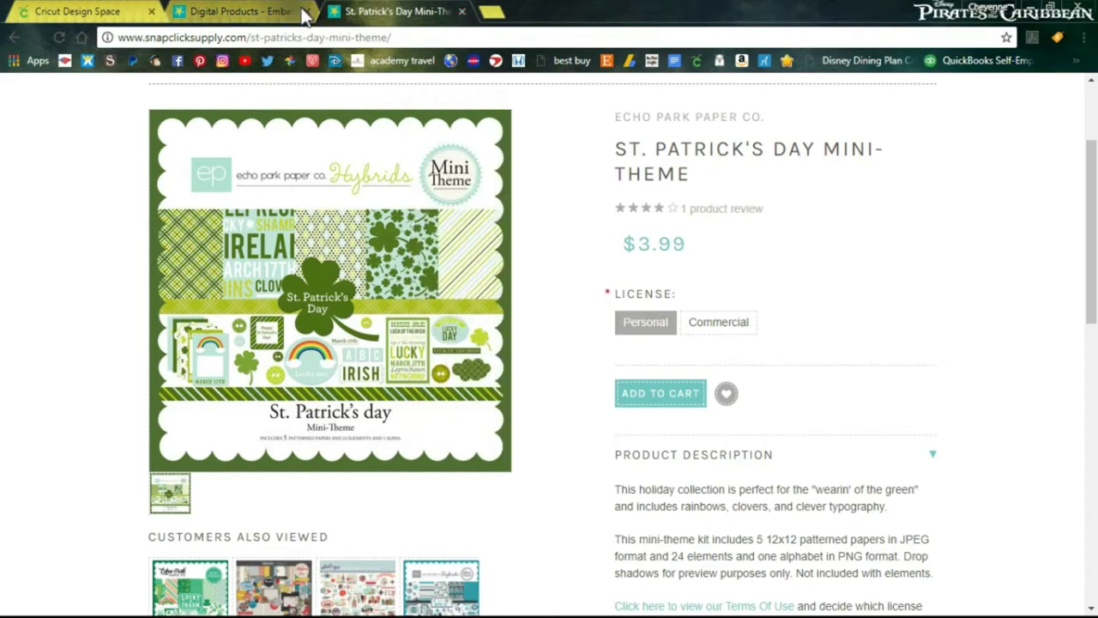
Close both Snap Click Supply tabs and return to the Design Space Upload page
{"action": "left_click", "coordinate": [462, 11]}
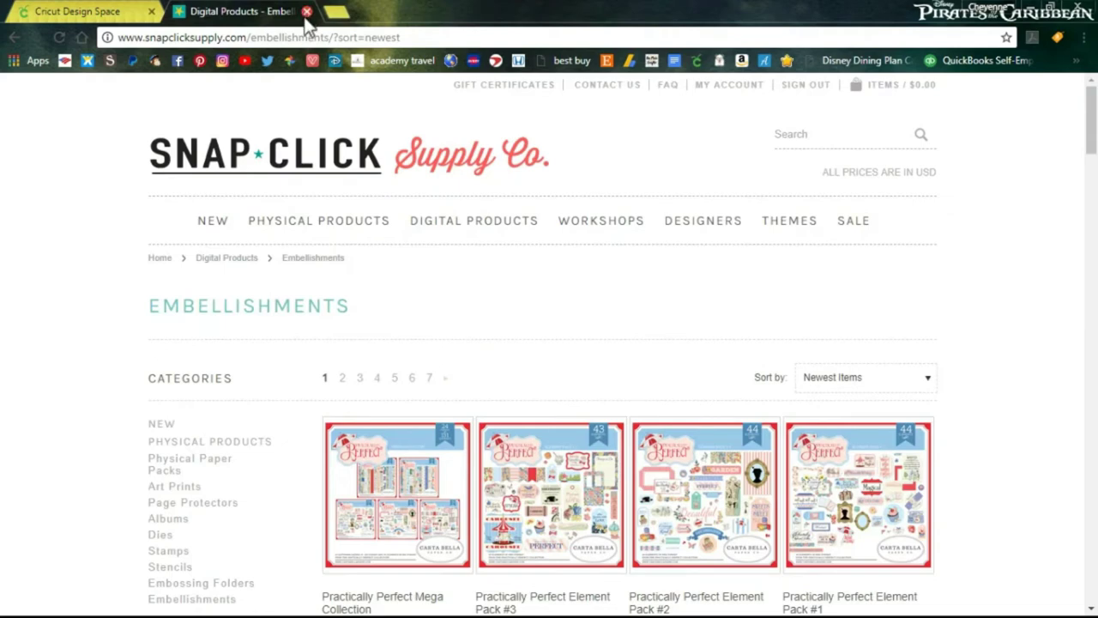
{"action": "left_click", "coordinate": [307, 12]}
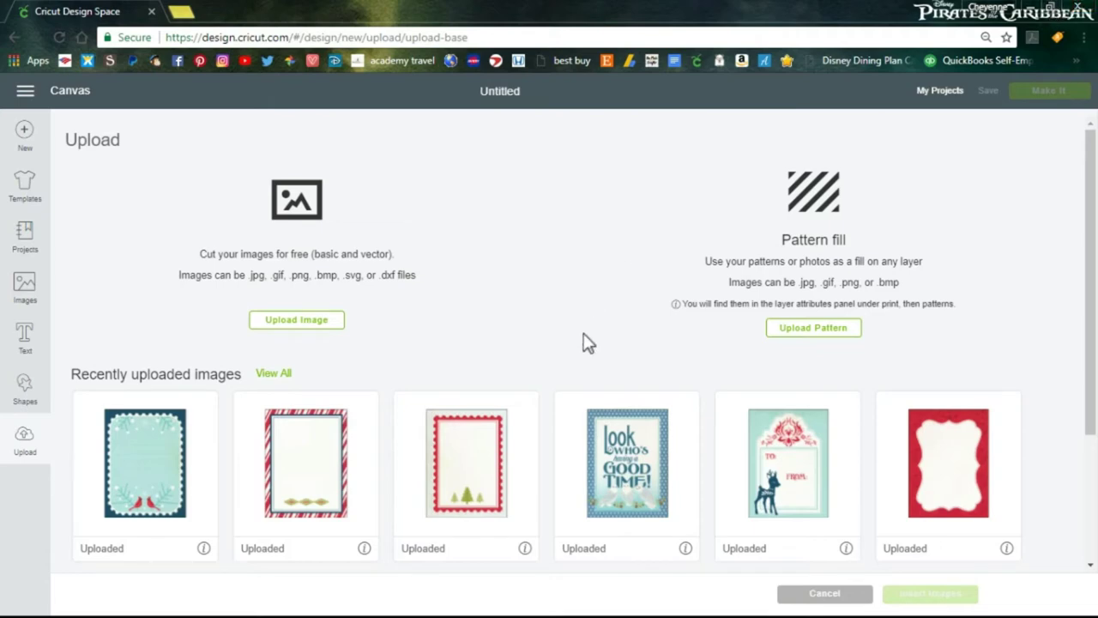
{"action": "left_click", "coordinate": [28, 134]}
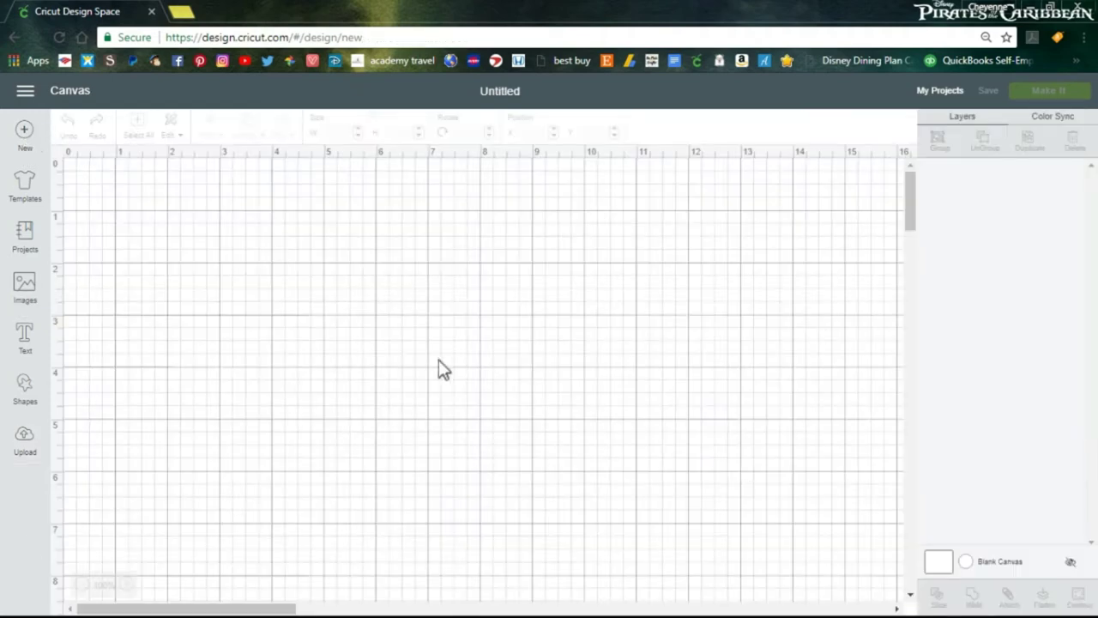
{"action": "left_click", "coordinate": [25, 443]}
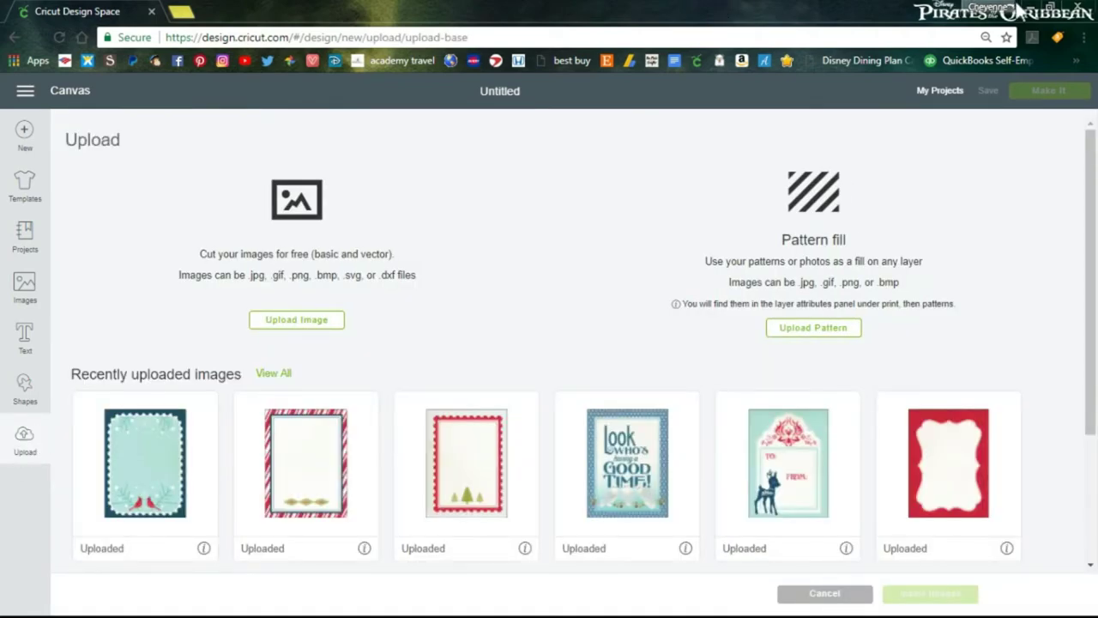
Restore down the browser and open the snap.click folder from the desktop
{"action": "left_click", "coordinate": [1050, 11]}
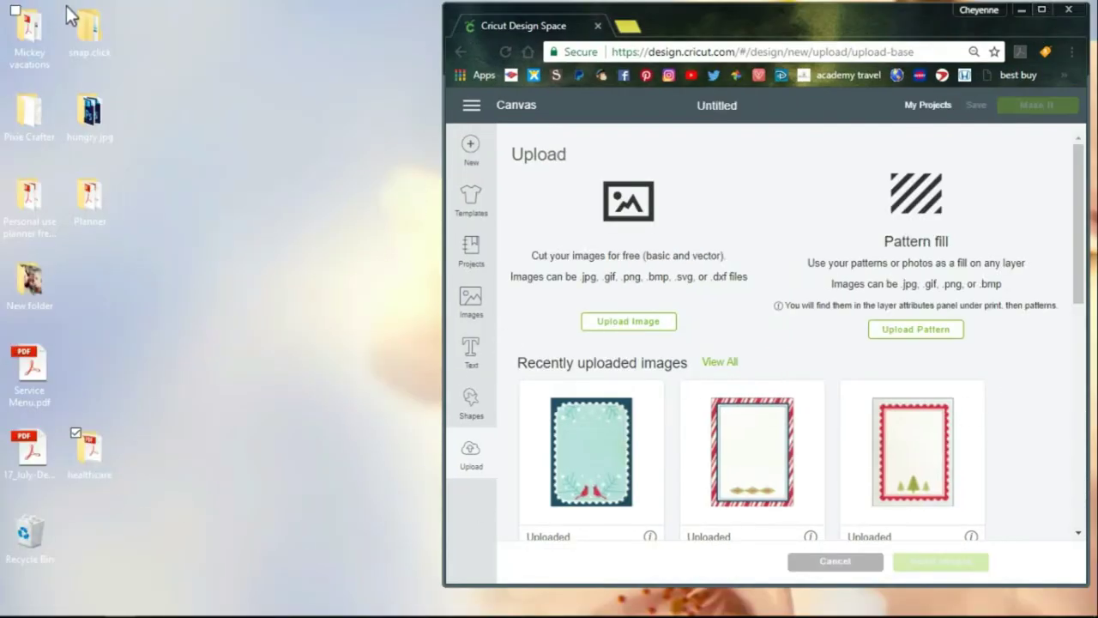
{"action": "left_click", "coordinate": [91, 30]}
{"action": "double_click", "coordinate": [92, 31]}
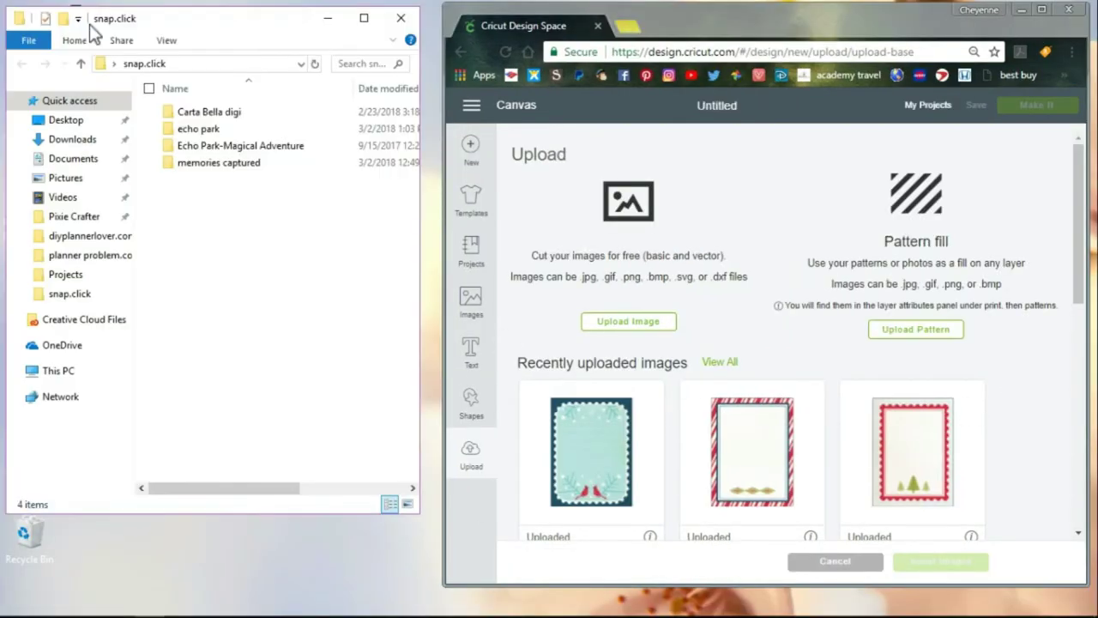
Navigate to echo park > Lucky Charm > lucky charm elements and make the window taller
{"action": "double_click", "coordinate": [230, 140]}
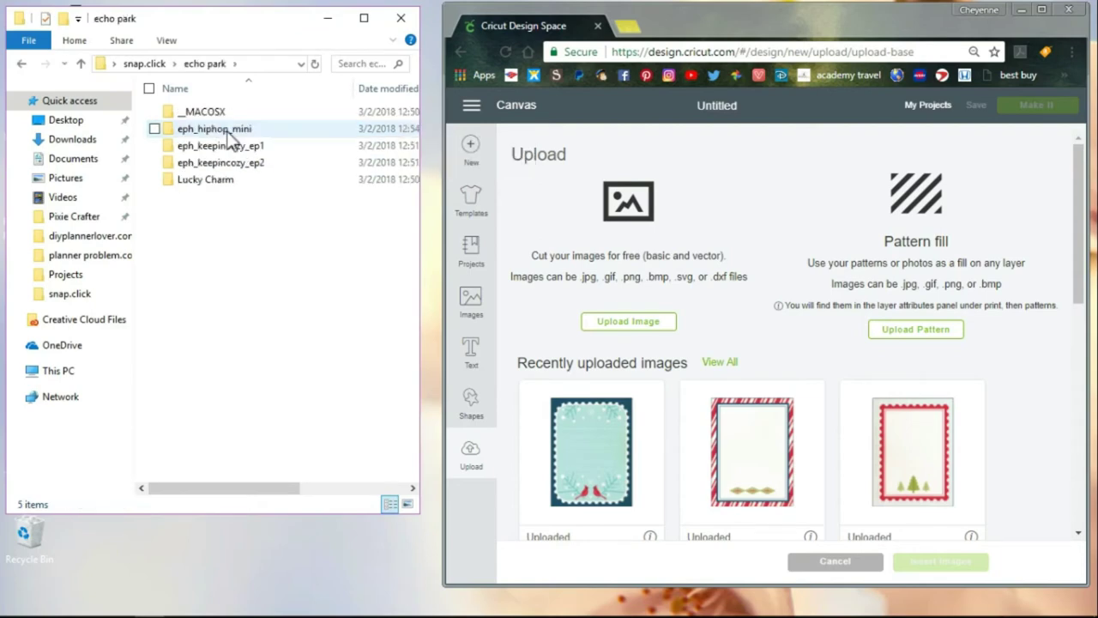
{"action": "double_click", "coordinate": [232, 180]}
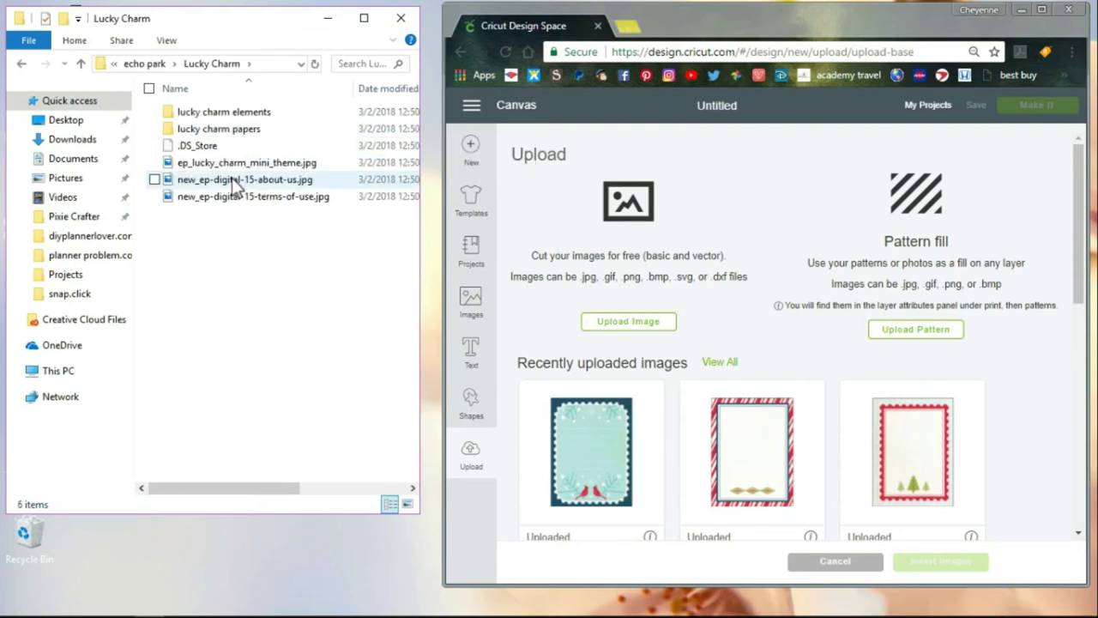
{"action": "double_click", "coordinate": [244, 112]}
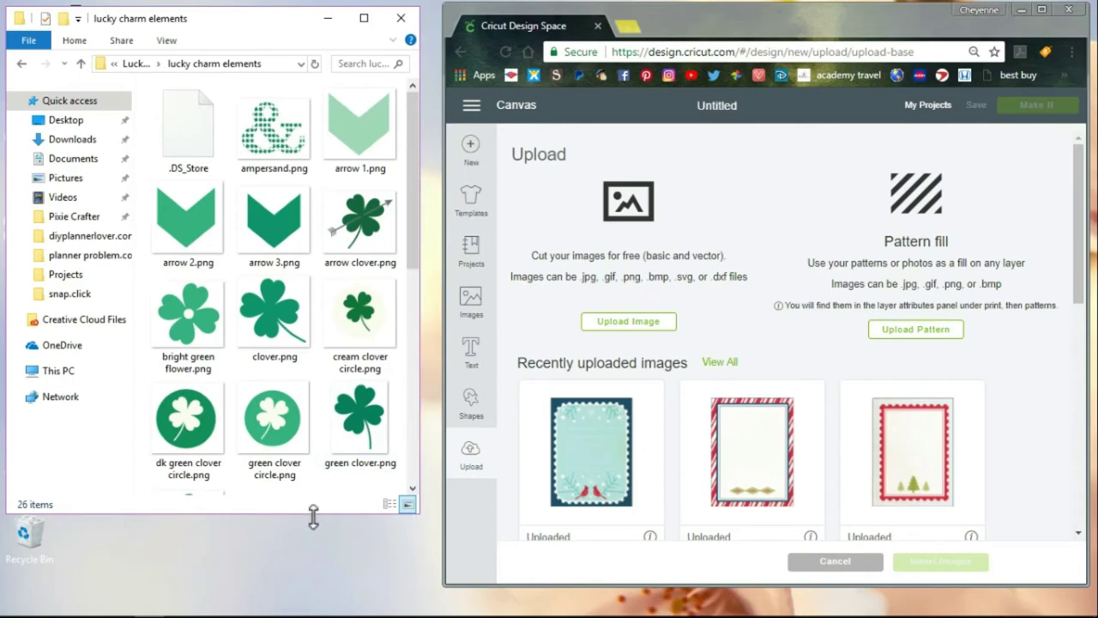
{"action": "left_click_drag", "start_coordinate": [313, 515], "coordinate": [316, 605]}
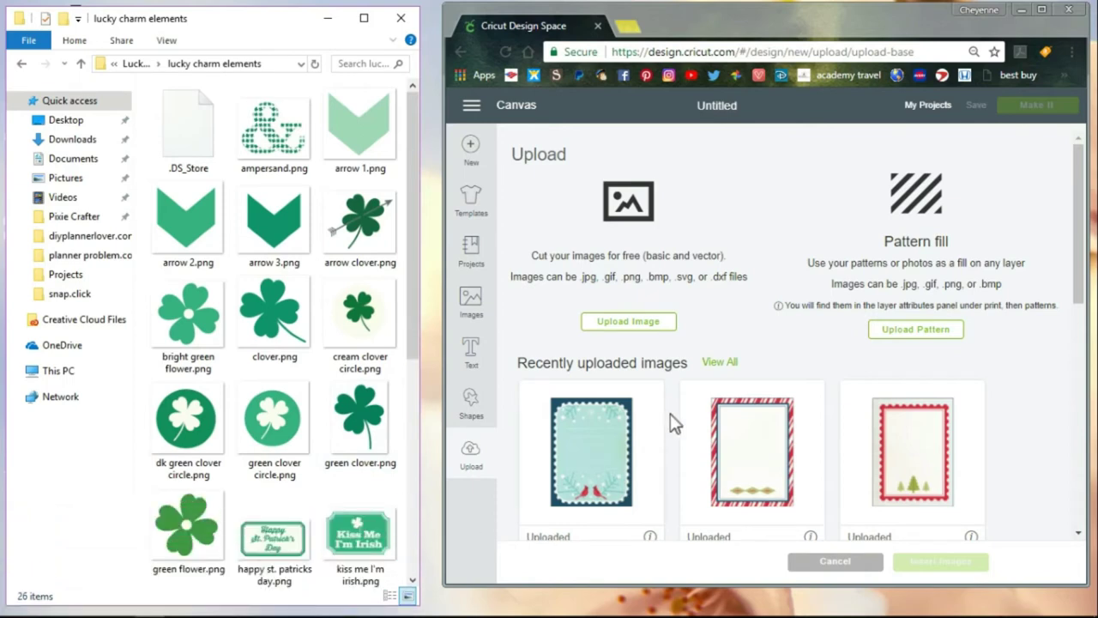
Upload ampersand.png by dragging it from File Explorer and choose the Complex image type
{"action": "left_click", "coordinate": [655, 324]}
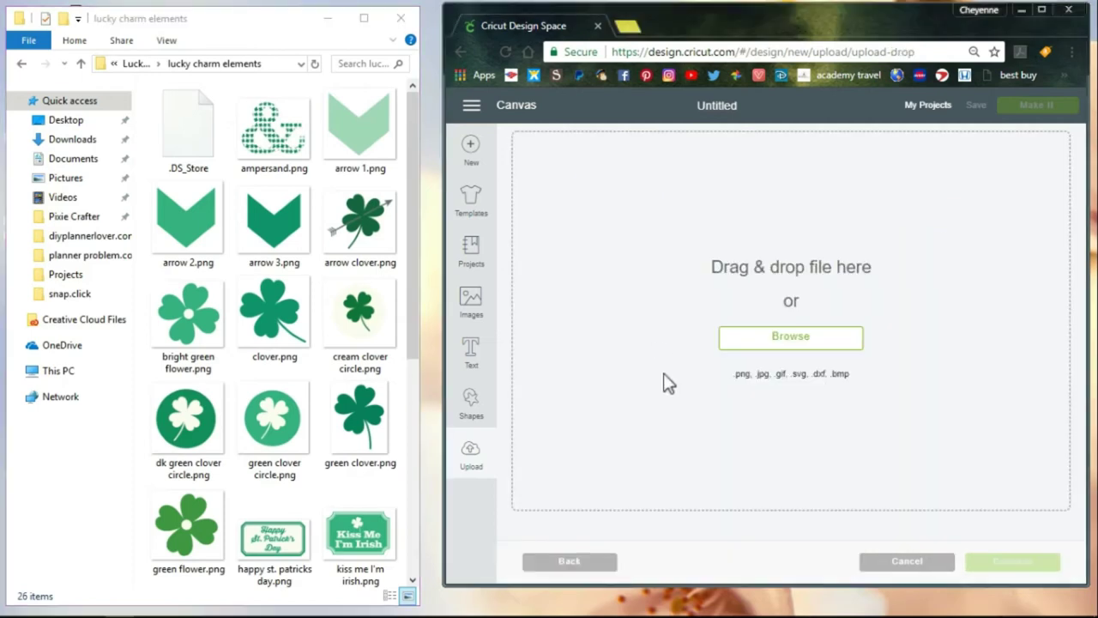
{"action": "left_click_drag", "start_coordinate": [276, 135], "coordinate": [702, 278]}
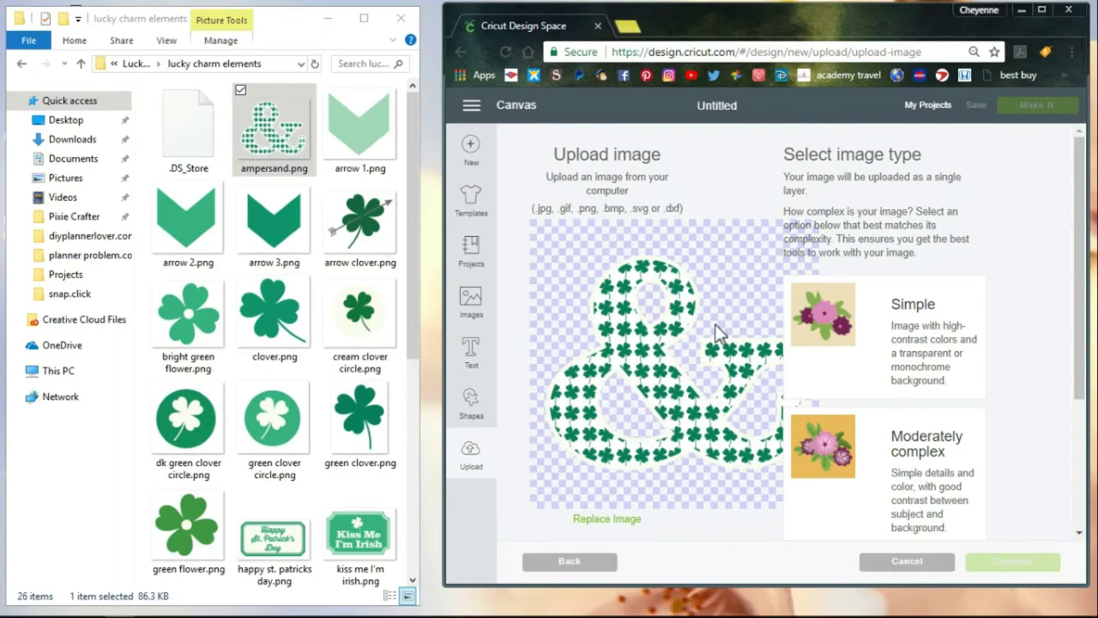
{"action": "scroll", "coordinate": [712, 330], "scroll_direction": "down", "scroll_amount": 3}
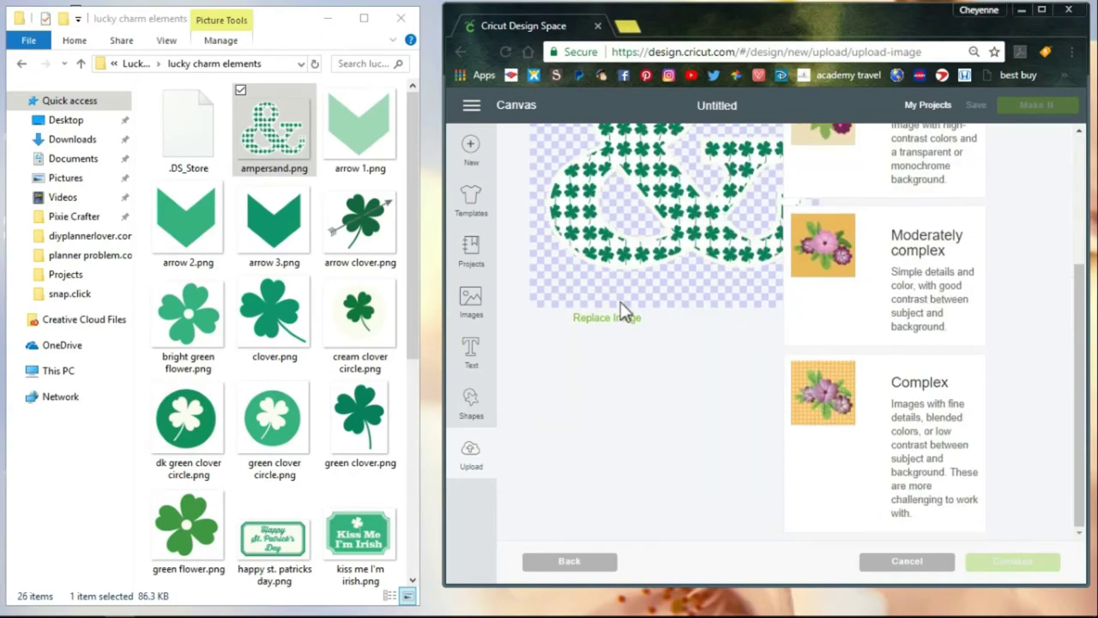
{"action": "scroll", "coordinate": [655, 407], "scroll_direction": "up", "scroll_amount": 3}
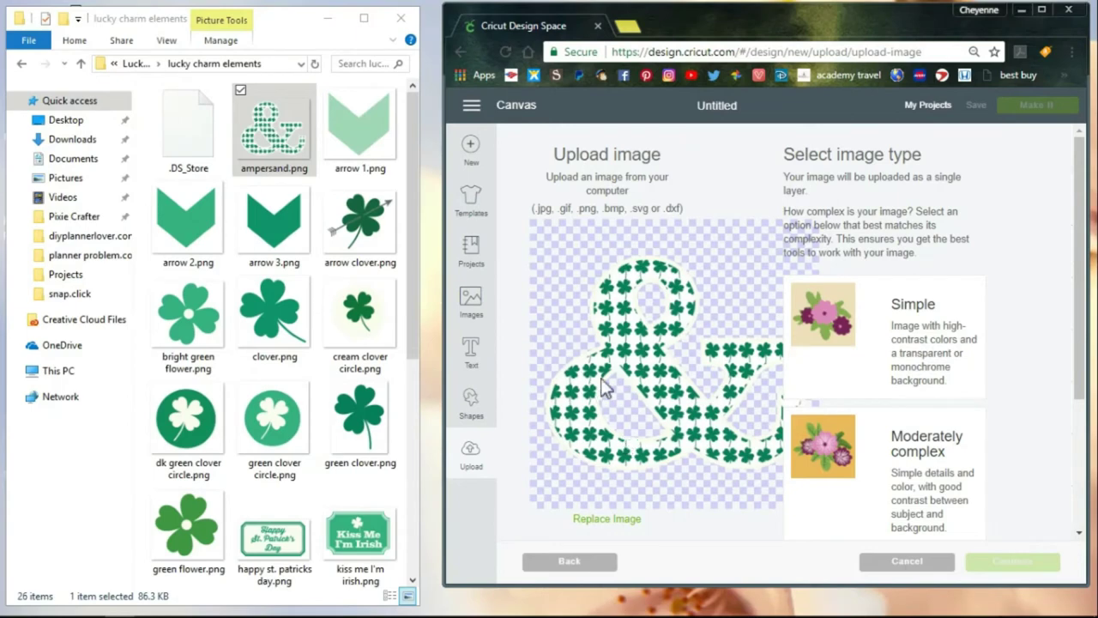
{"action": "scroll", "coordinate": [613, 385], "scroll_direction": "down", "scroll_amount": 1}
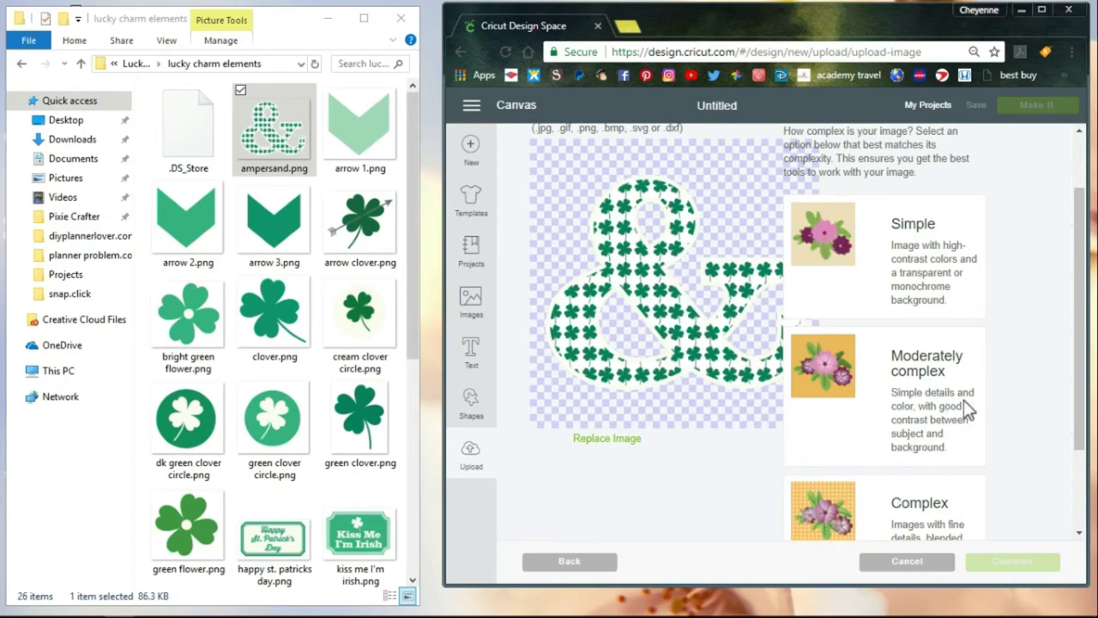
{"action": "scroll", "coordinate": [968, 410], "scroll_direction": "down", "scroll_amount": 1}
{"action": "left_click", "coordinate": [916, 444]}
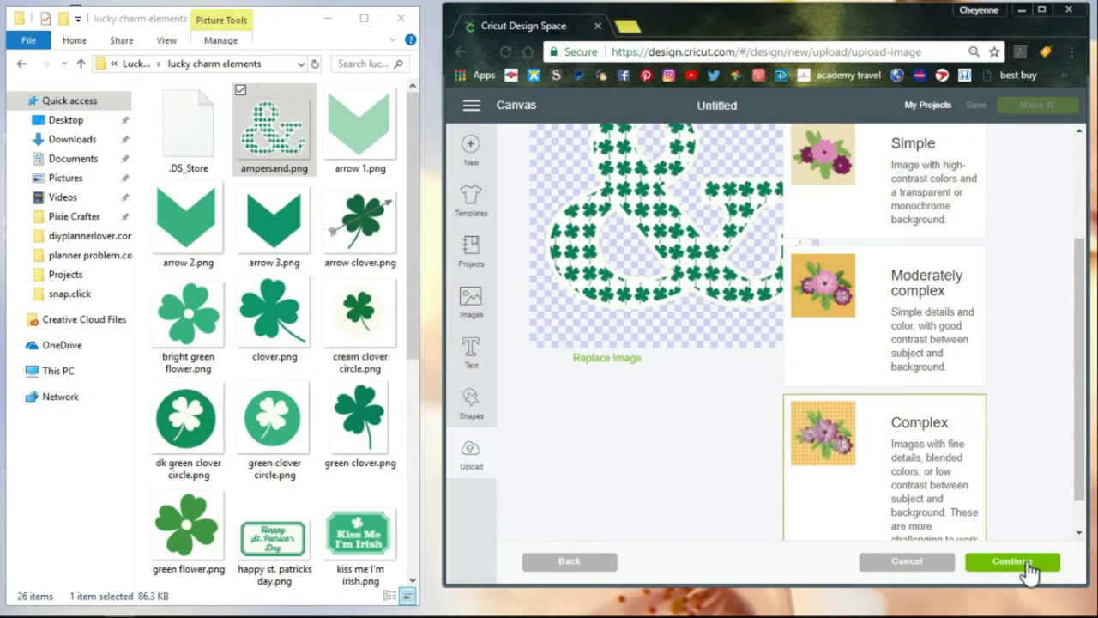
Continue to Select & erase and leave the ampersand's transparent background unchanged
{"action": "left_click", "coordinate": [1026, 566]}
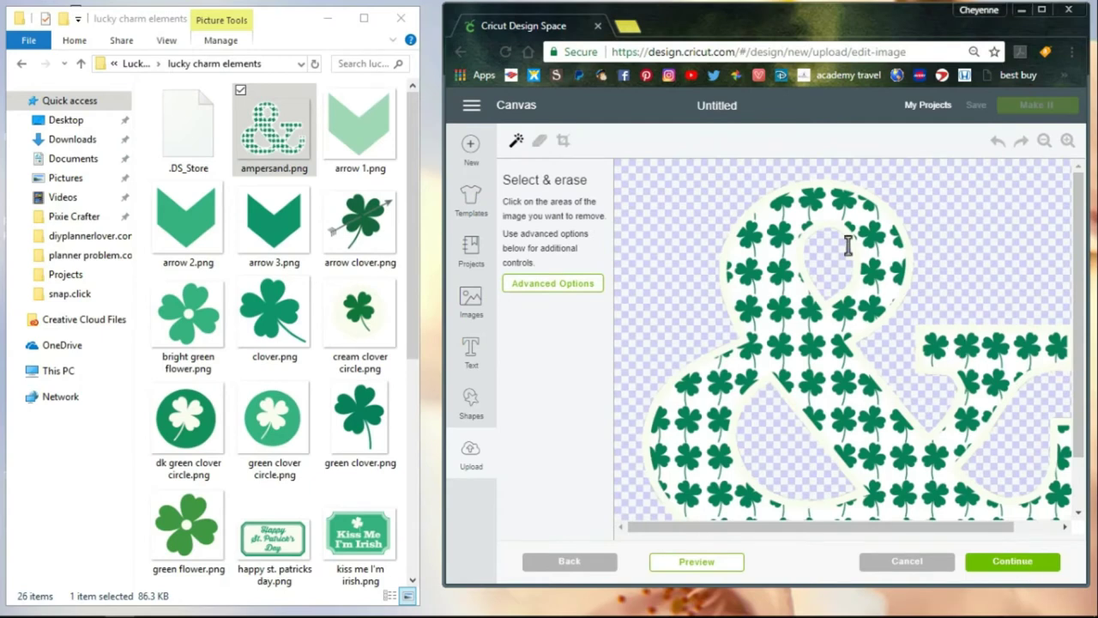
{"action": "scroll", "coordinate": [925, 314], "scroll_direction": "down", "scroll_amount": 2}
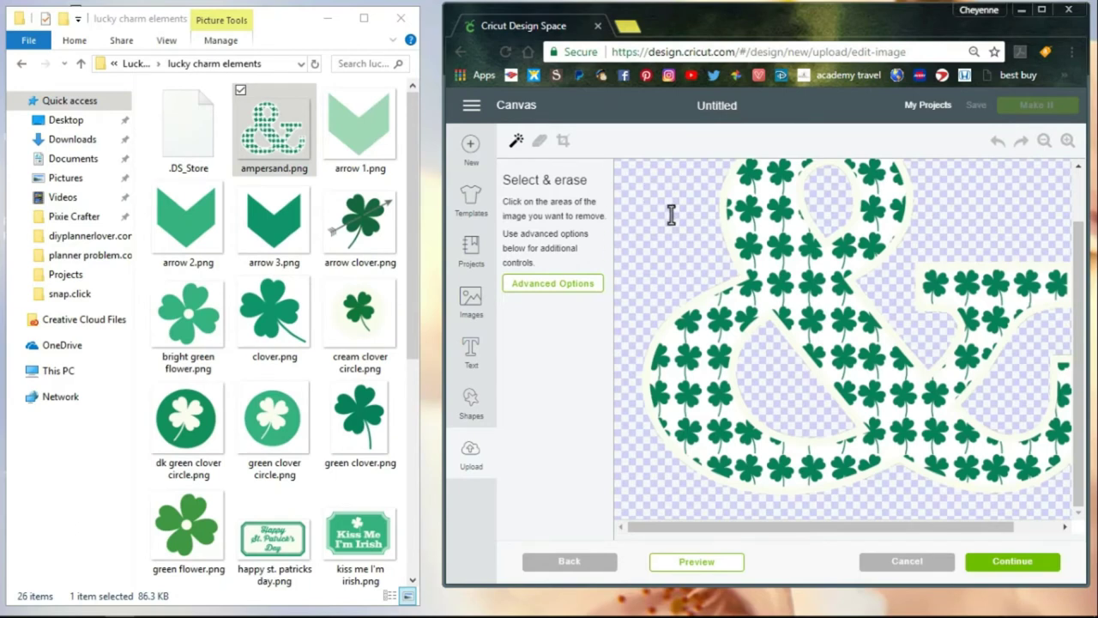
{"action": "scroll", "coordinate": [695, 258], "scroll_direction": "up", "scroll_amount": 1}
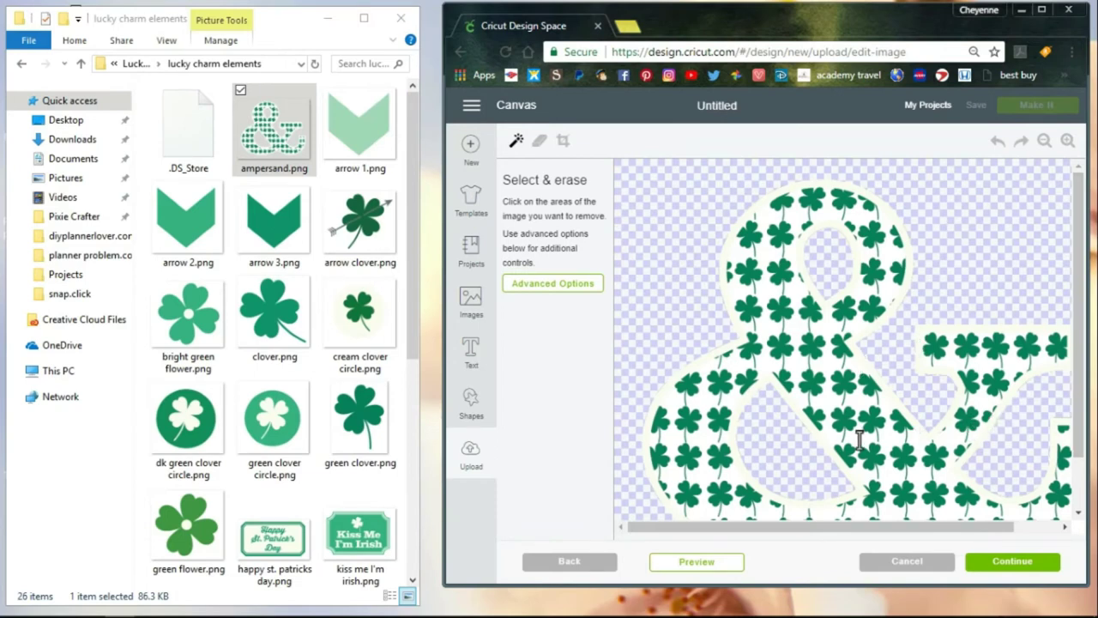
{"action": "scroll", "coordinate": [756, 429], "scroll_direction": "down", "scroll_amount": 1}
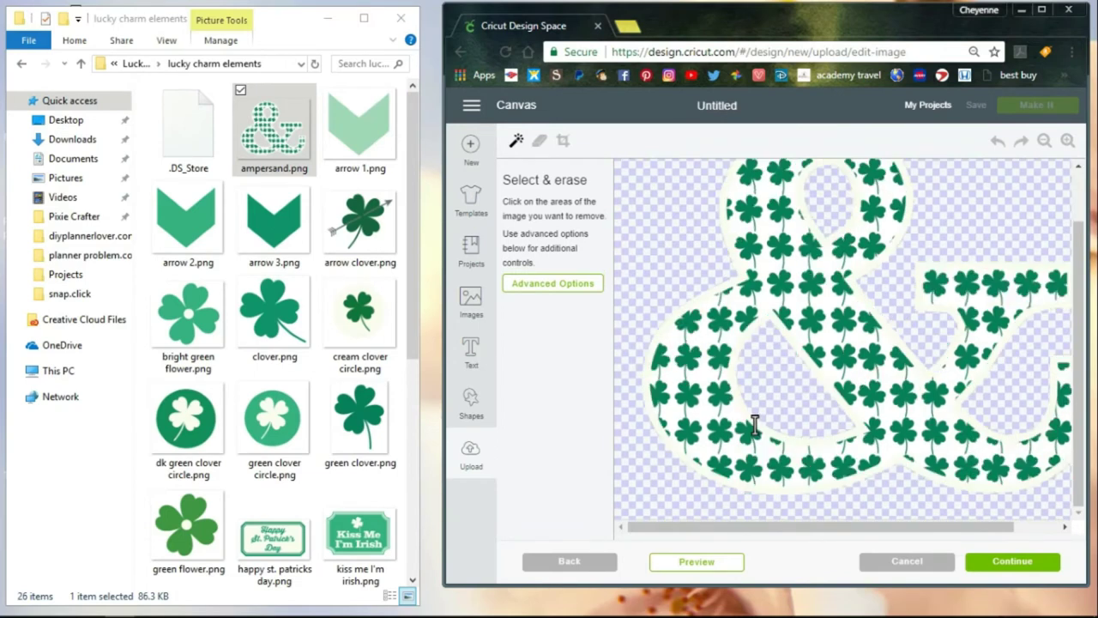
{"action": "scroll", "coordinate": [736, 359], "scroll_direction": "up", "scroll_amount": 1}
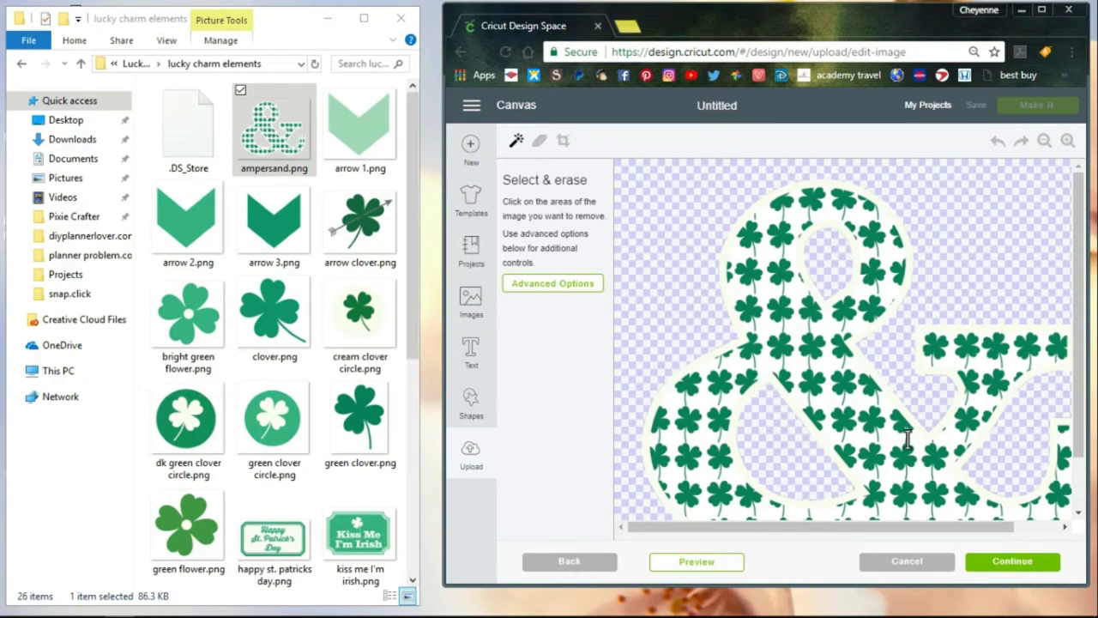
On the Name & tag page, tag the ampersand 'echo park, mini lucky charms'
{"action": "left_click", "coordinate": [1002, 568]}
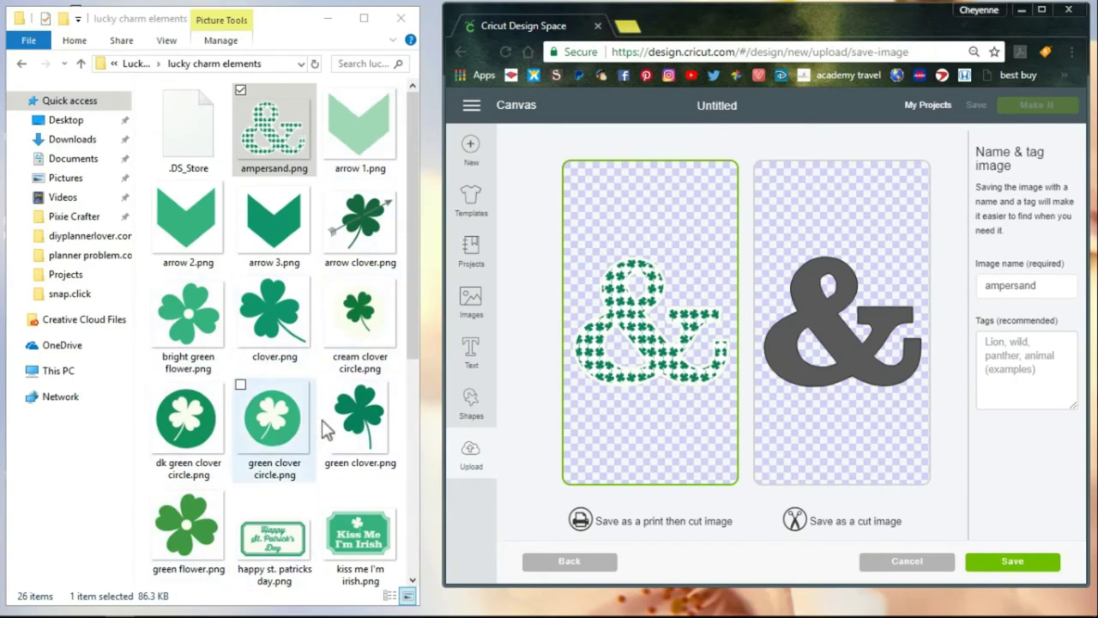
{"action": "left_click", "coordinate": [1001, 352]}
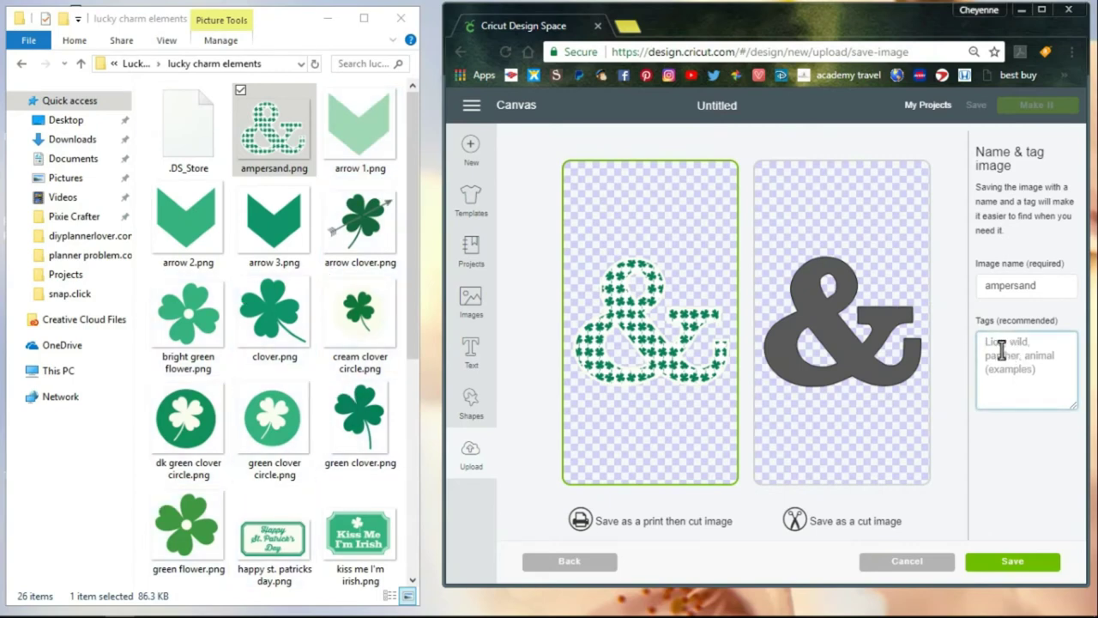
{"action": "type", "text": "echo park, mini lucky charms"}
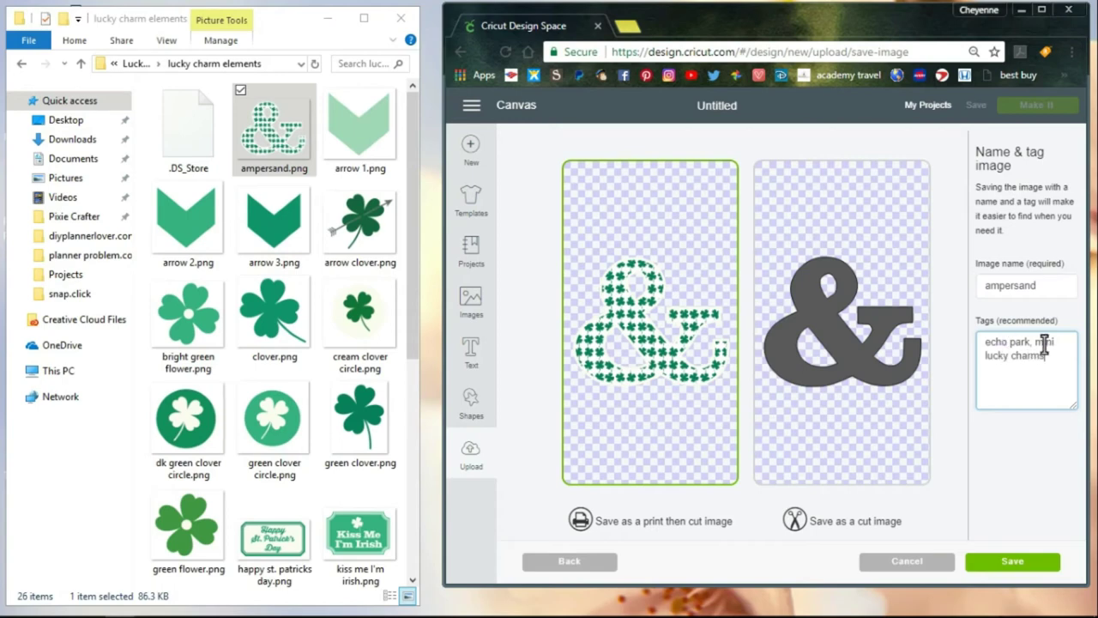
{"action": "left_click_drag", "start_coordinate": [1057, 355], "coordinate": [965, 343]}
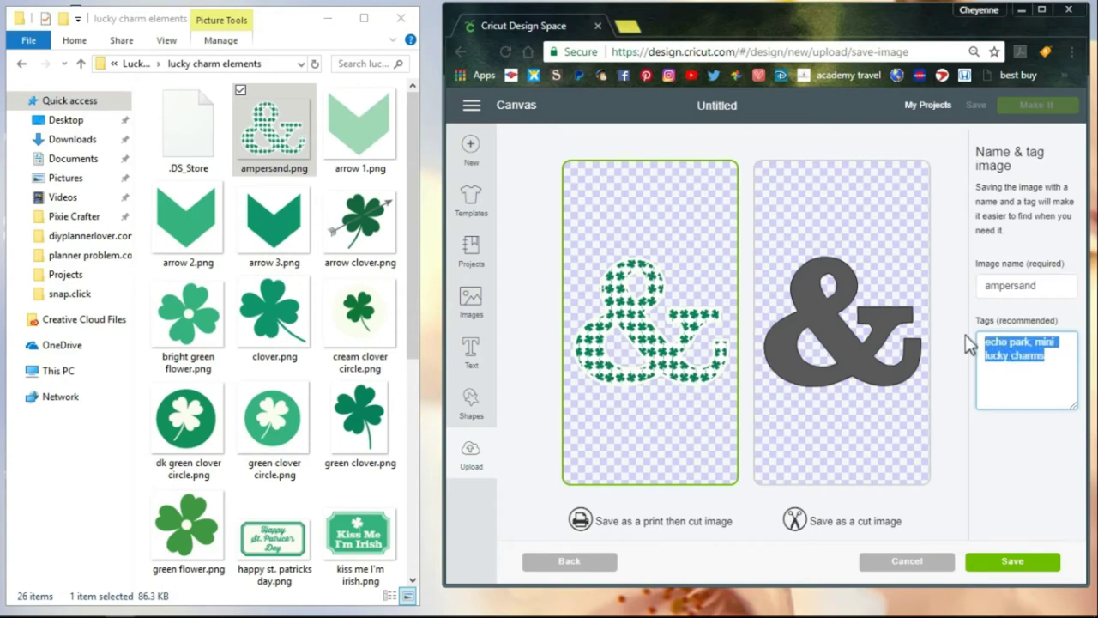
{"action": "right_click", "coordinate": [1046, 373]}
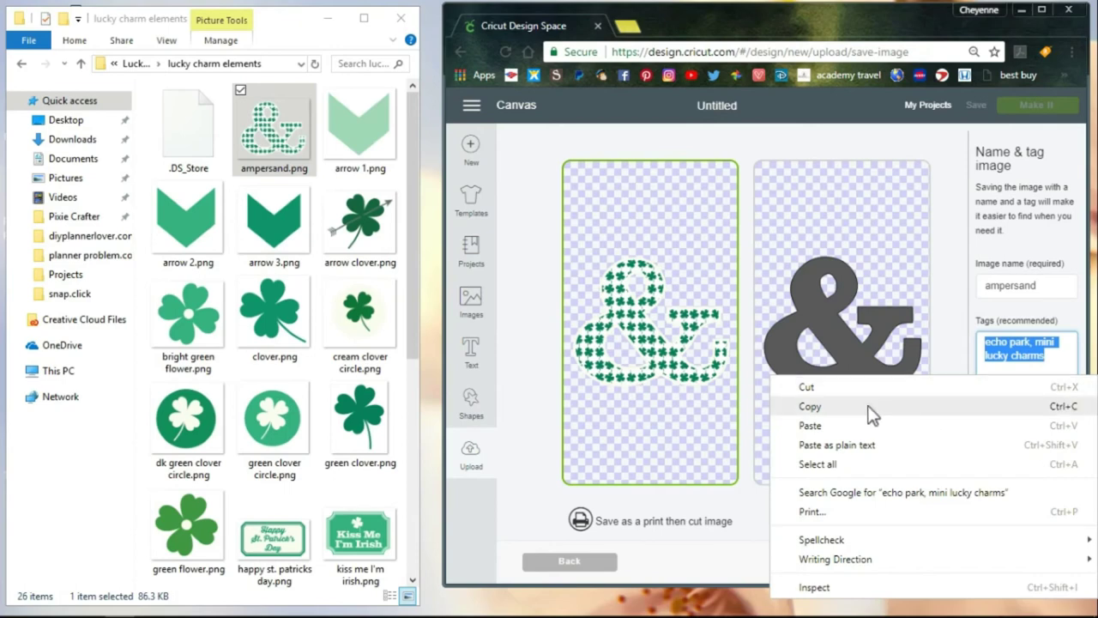
{"action": "left_click", "coordinate": [1064, 343]}
Save the ampersand as print-then-cut and open the lucky charm papers folder in File Explorer
{"action": "left_click", "coordinate": [1026, 564]}
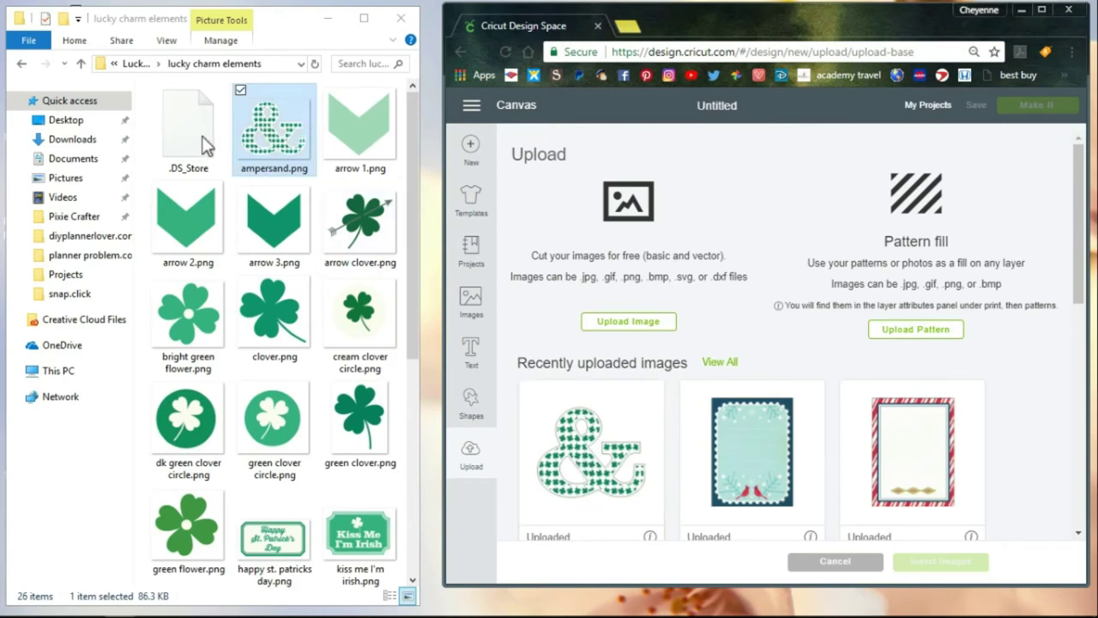
{"action": "left_click", "coordinate": [128, 63]}
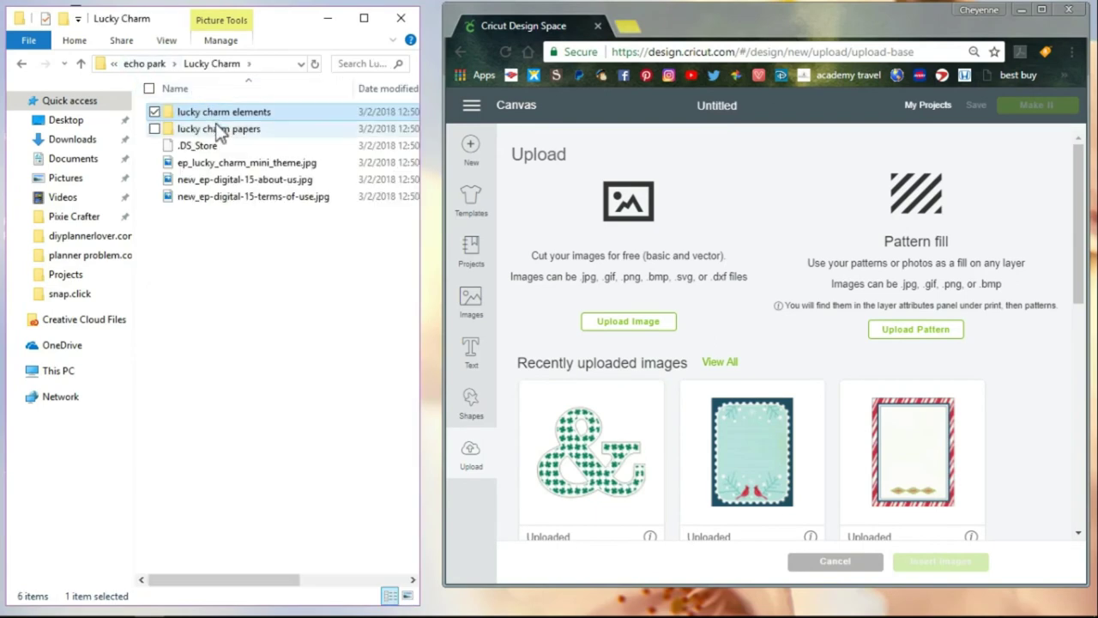
{"action": "double_click", "coordinate": [220, 129]}
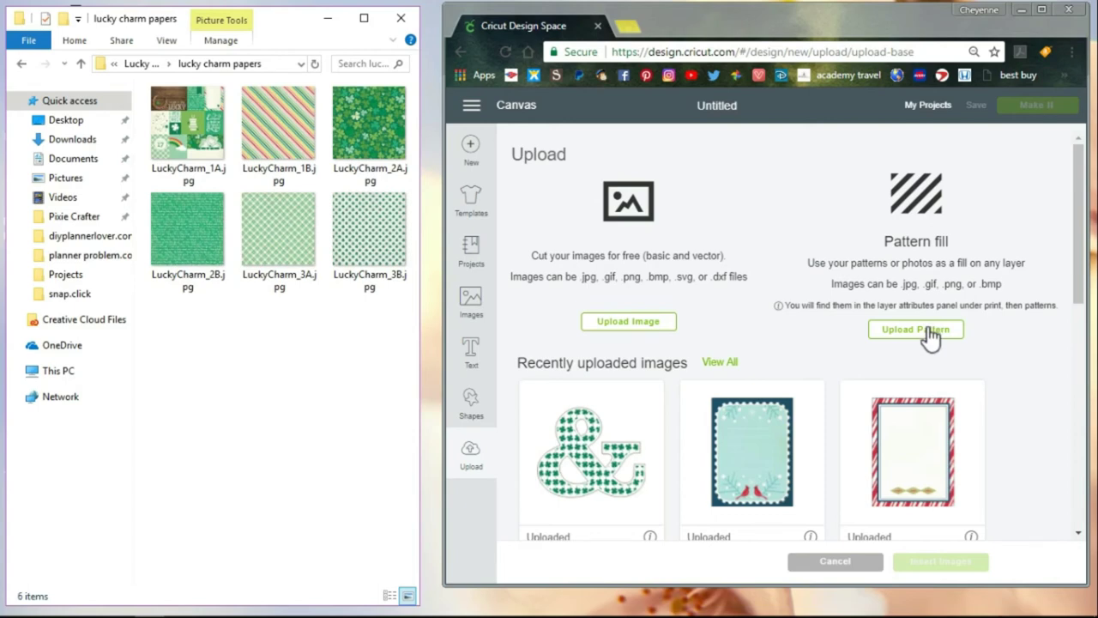
Start a pattern-fill upload, open the file browser, then close it without choosing a file
{"action": "left_click", "coordinate": [921, 331]}
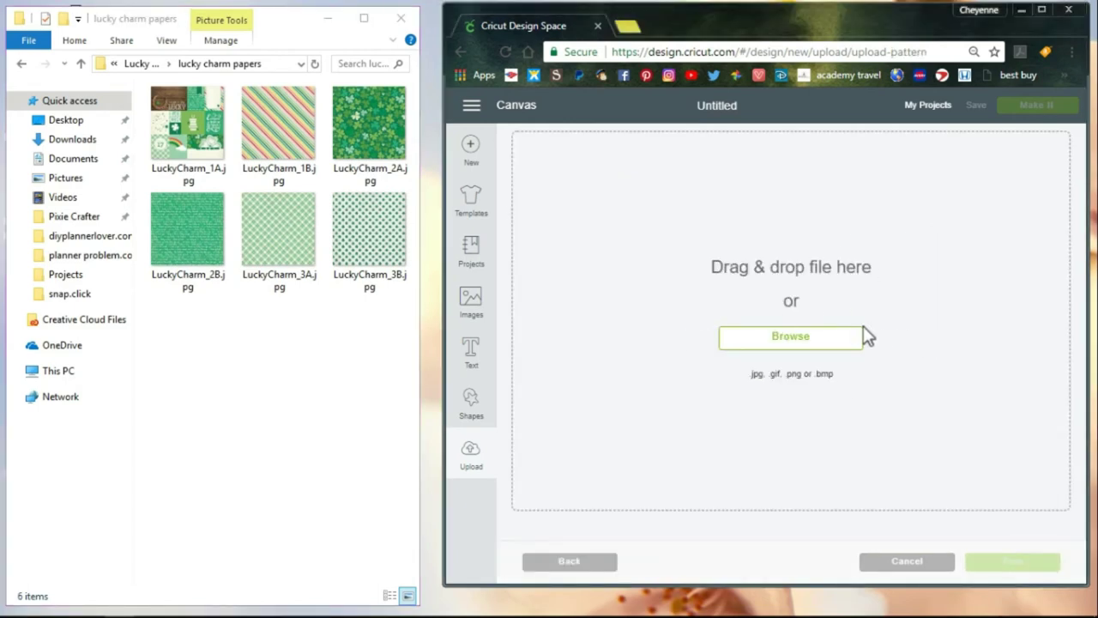
{"action": "left_click", "coordinate": [807, 343]}
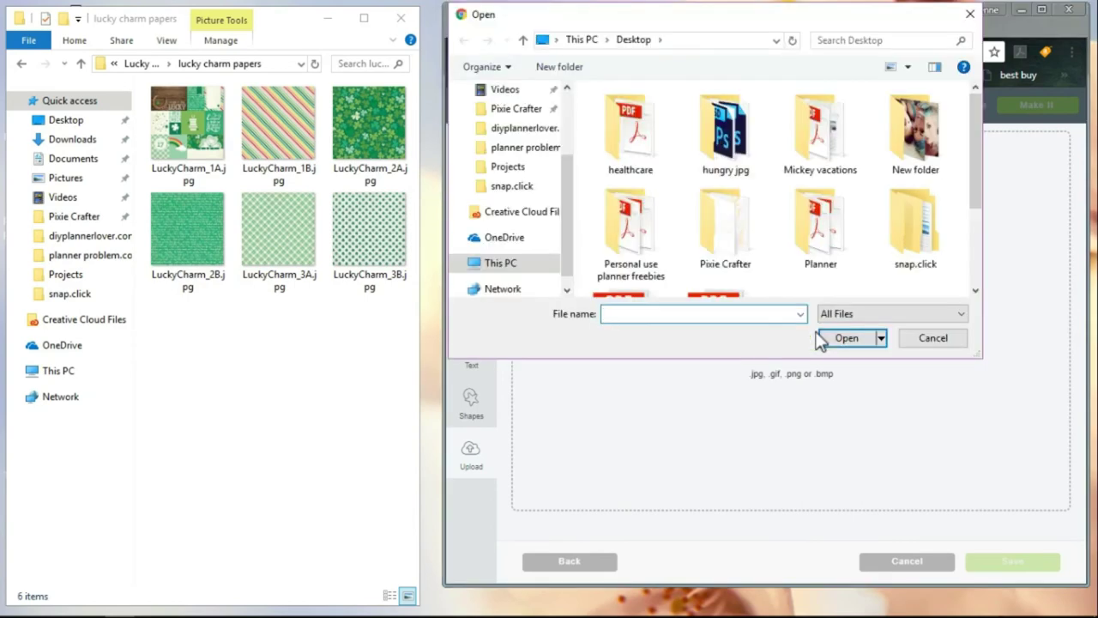
{"action": "scroll", "coordinate": [686, 215], "scroll_direction": "down", "scroll_amount": 1}
{"action": "scroll", "coordinate": [779, 238], "scroll_direction": "up", "scroll_amount": 1}
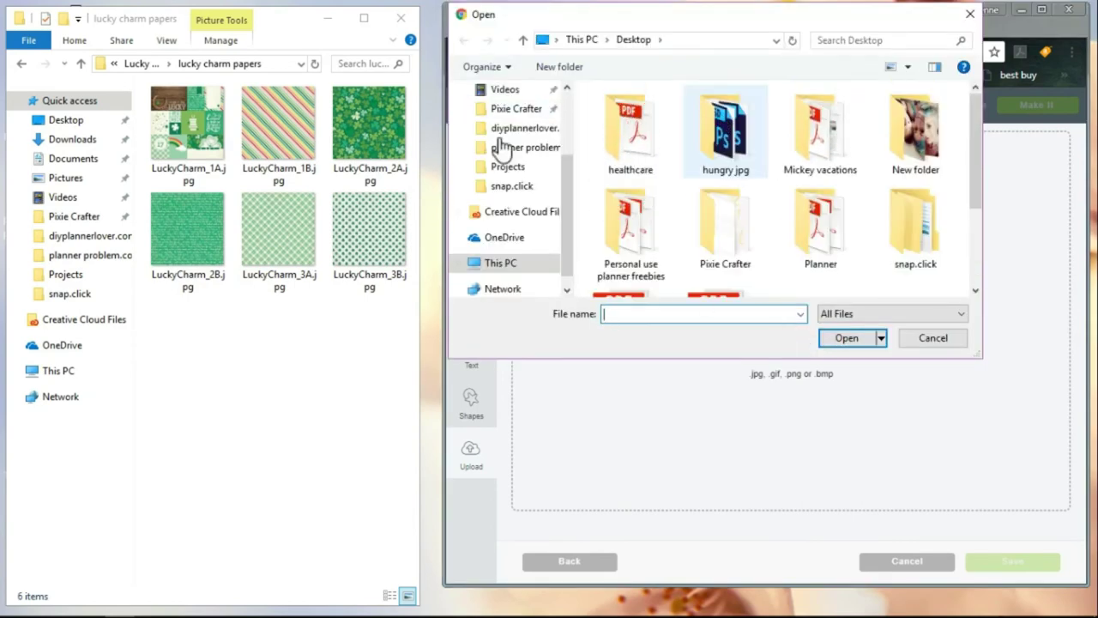
{"action": "left_click", "coordinate": [969, 14]}
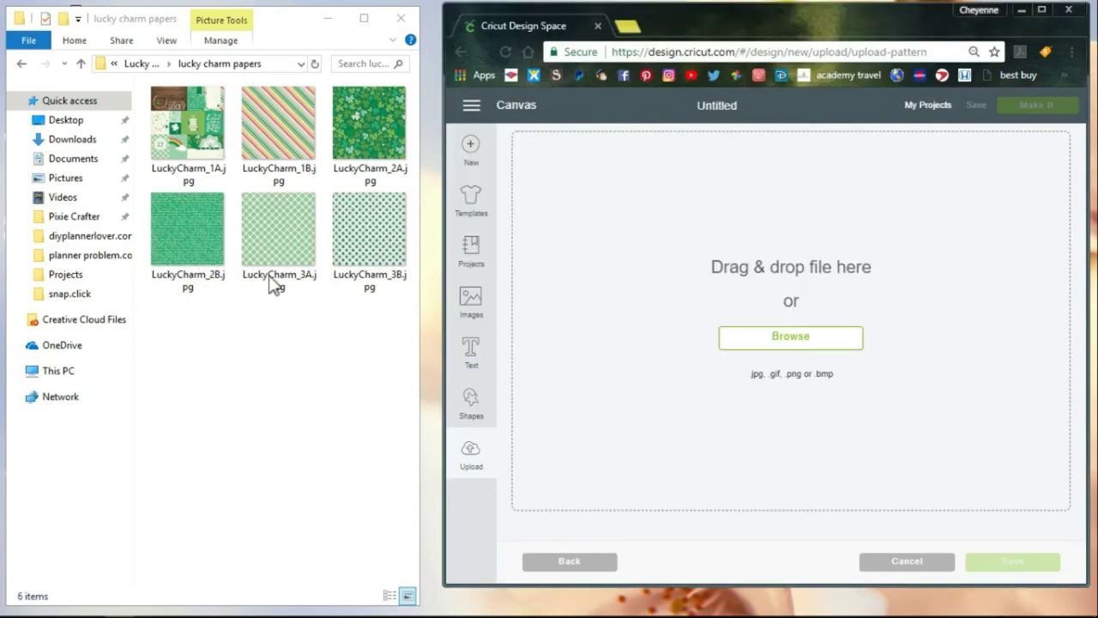
Drop LuckyCharm_1A.jpg in as the pattern and tag it with the St. Patrick's Day theme
{"action": "left_click_drag", "start_coordinate": [191, 129], "coordinate": [746, 295]}
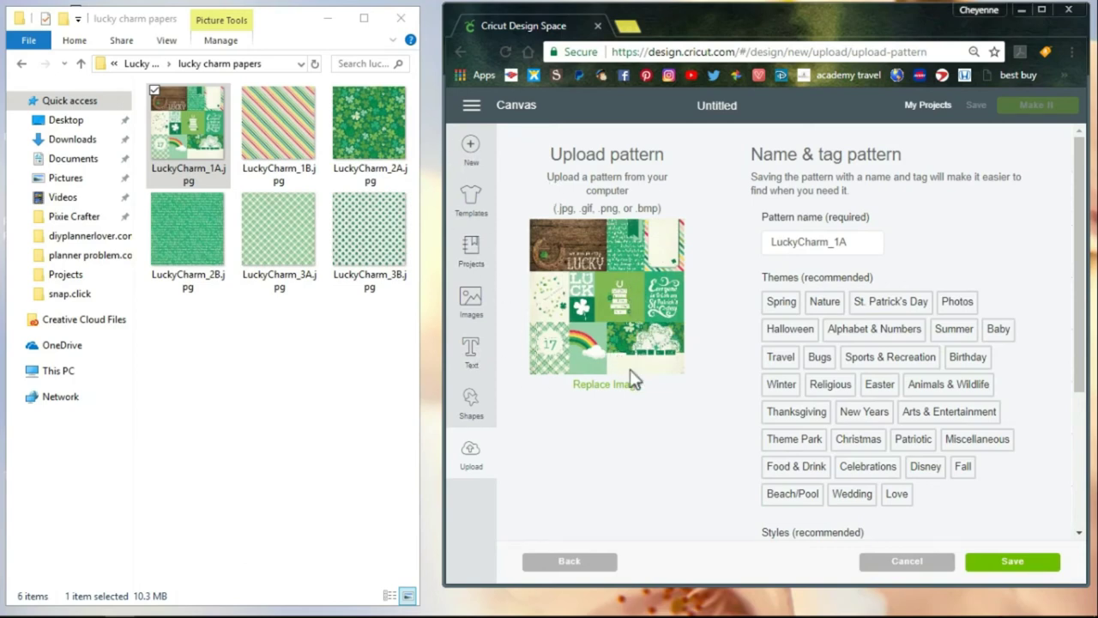
{"action": "scroll", "coordinate": [935, 358], "scroll_direction": "down", "scroll_amount": 2}
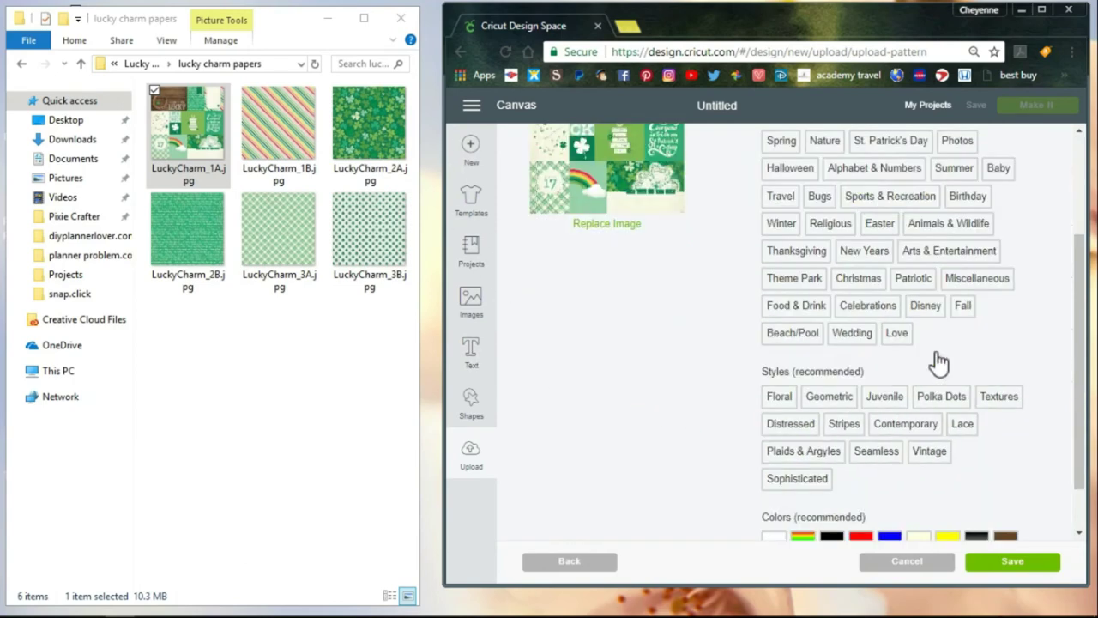
{"action": "scroll", "coordinate": [776, 189], "scroll_direction": "up", "scroll_amount": 1}
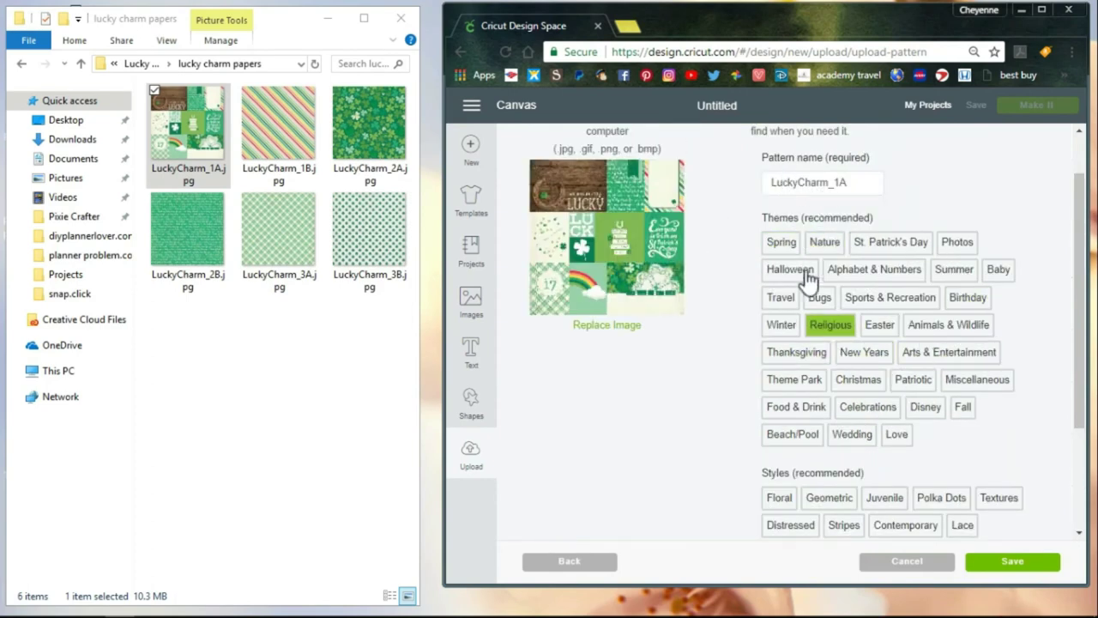
{"action": "left_click", "coordinate": [862, 244]}
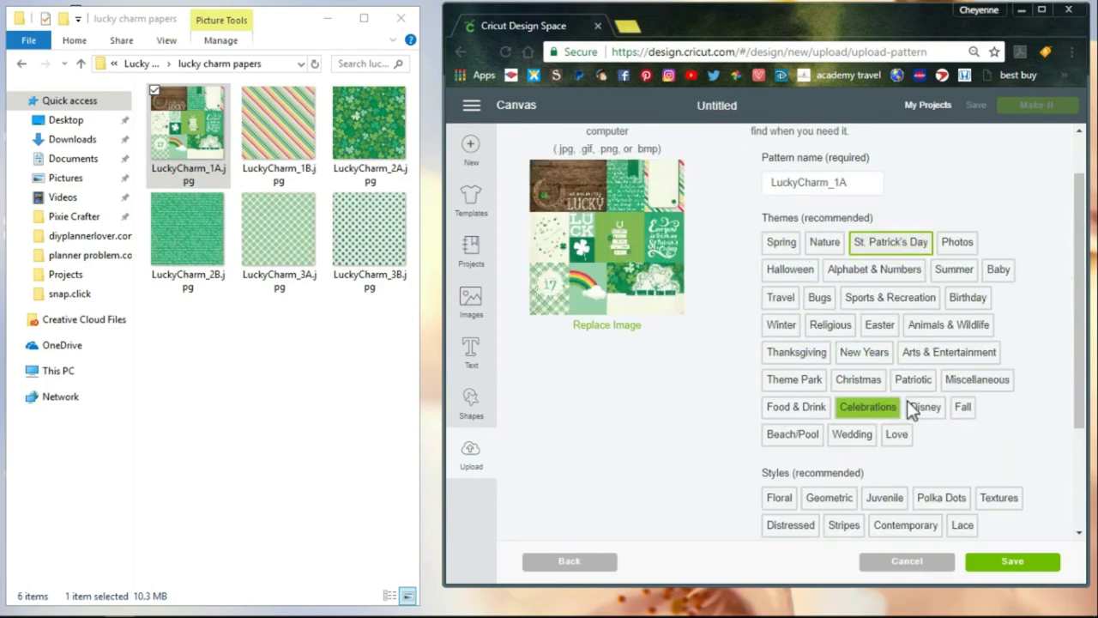
{"action": "scroll", "coordinate": [907, 400], "scroll_direction": "down", "scroll_amount": 1}
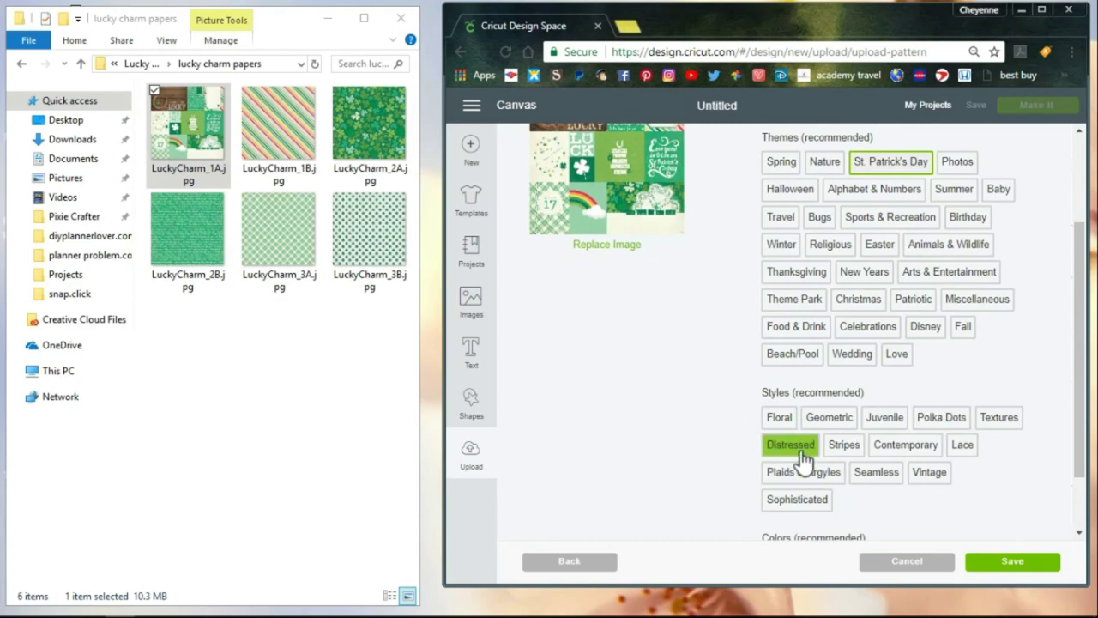
{"action": "scroll", "coordinate": [802, 459], "scroll_direction": "down", "scroll_amount": 1}
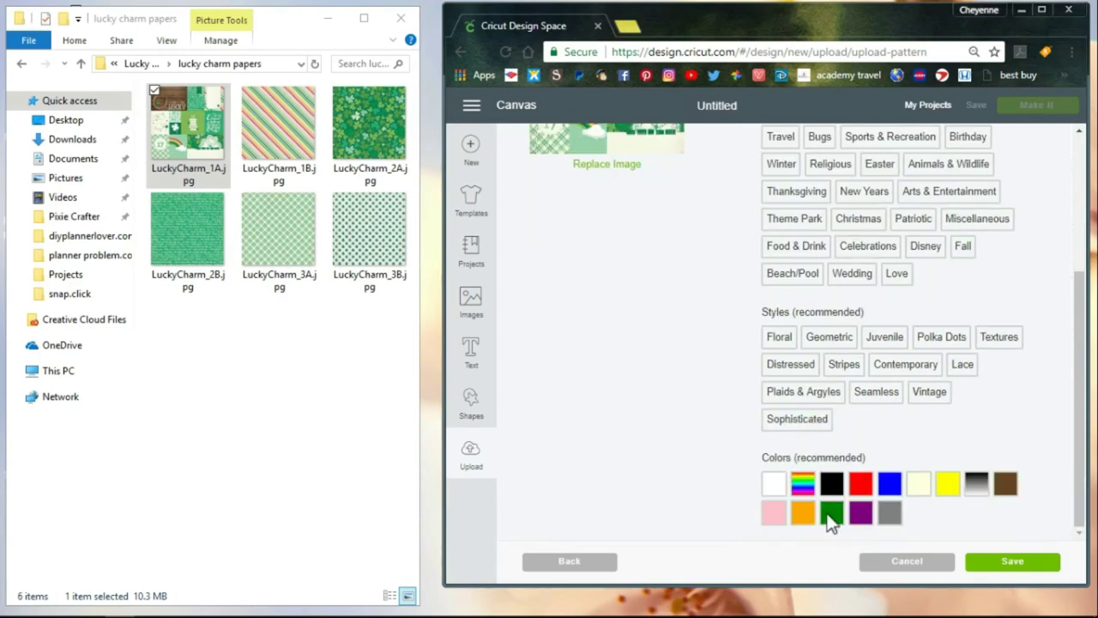
{"action": "scroll", "coordinate": [884, 472], "scroll_direction": "up", "scroll_amount": 2}
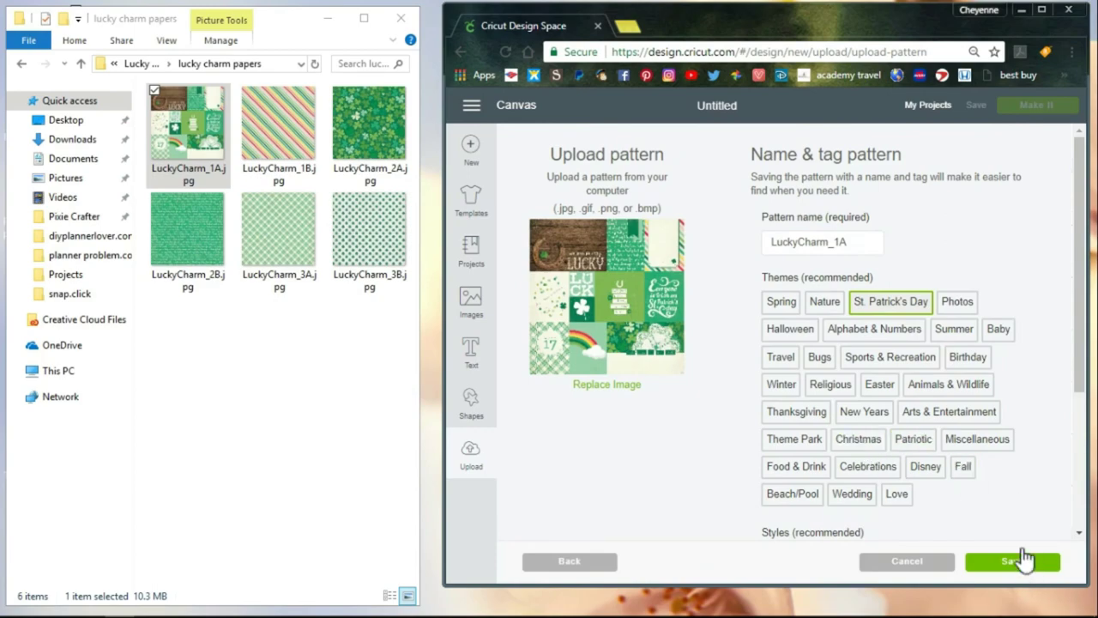
{"action": "scroll", "coordinate": [978, 362], "scroll_direction": "down", "scroll_amount": 3}
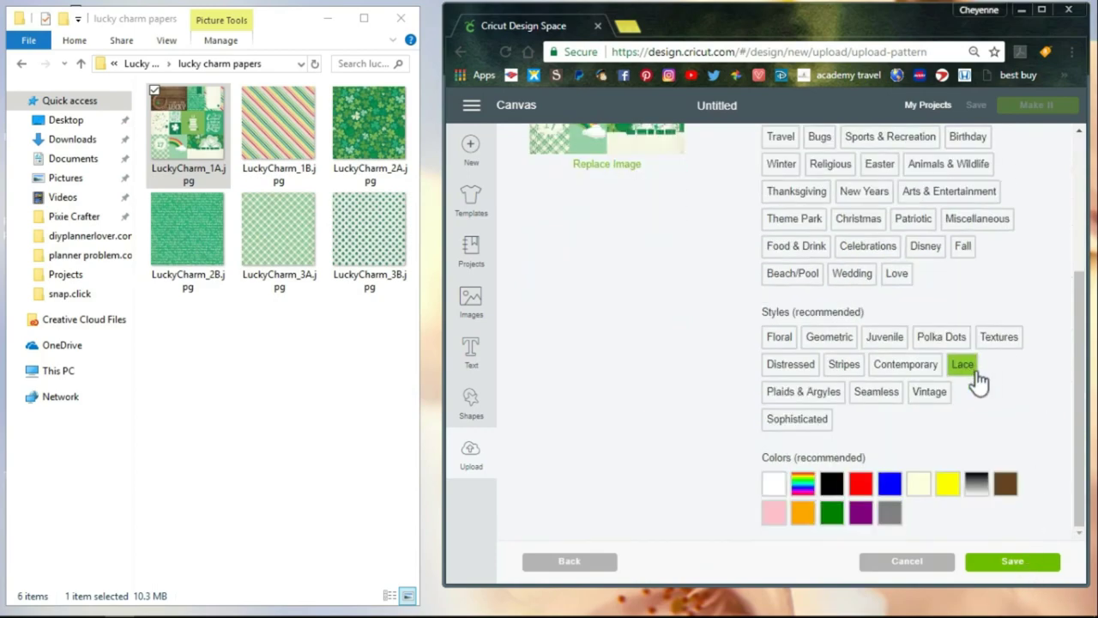
{"action": "scroll", "coordinate": [976, 378], "scroll_direction": "up", "scroll_amount": 3}
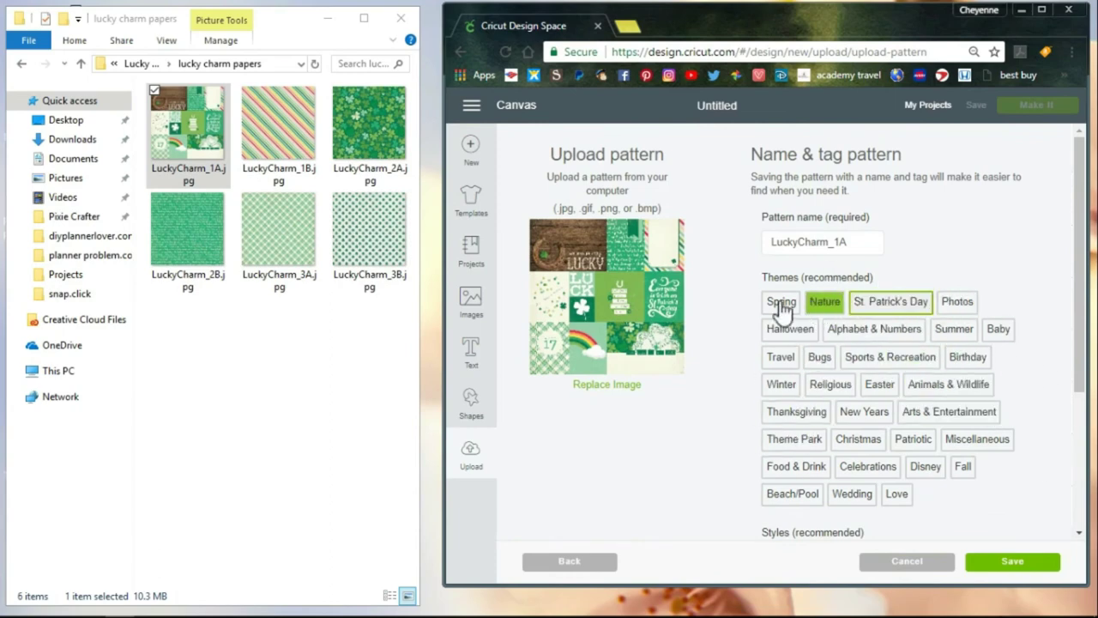
{"action": "scroll", "coordinate": [995, 395], "scroll_direction": "down", "scroll_amount": 3}
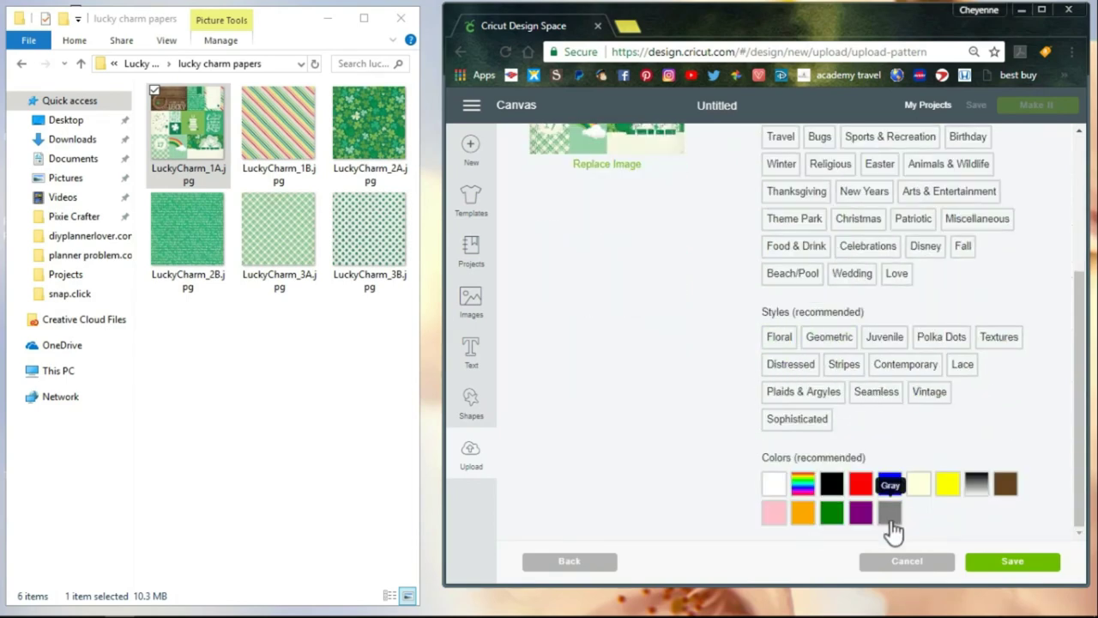
Save the LuckyCharm_1A pattern fill
{"action": "left_click", "coordinate": [986, 567]}
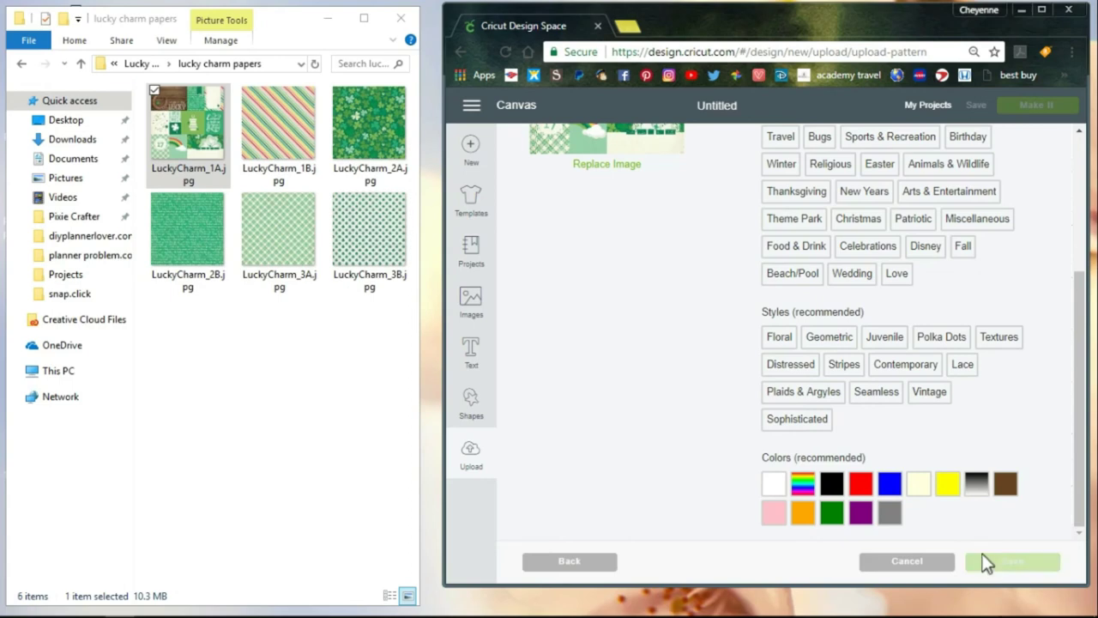
{"action": "scroll", "coordinate": [947, 369], "scroll_direction": "up", "scroll_amount": 5}
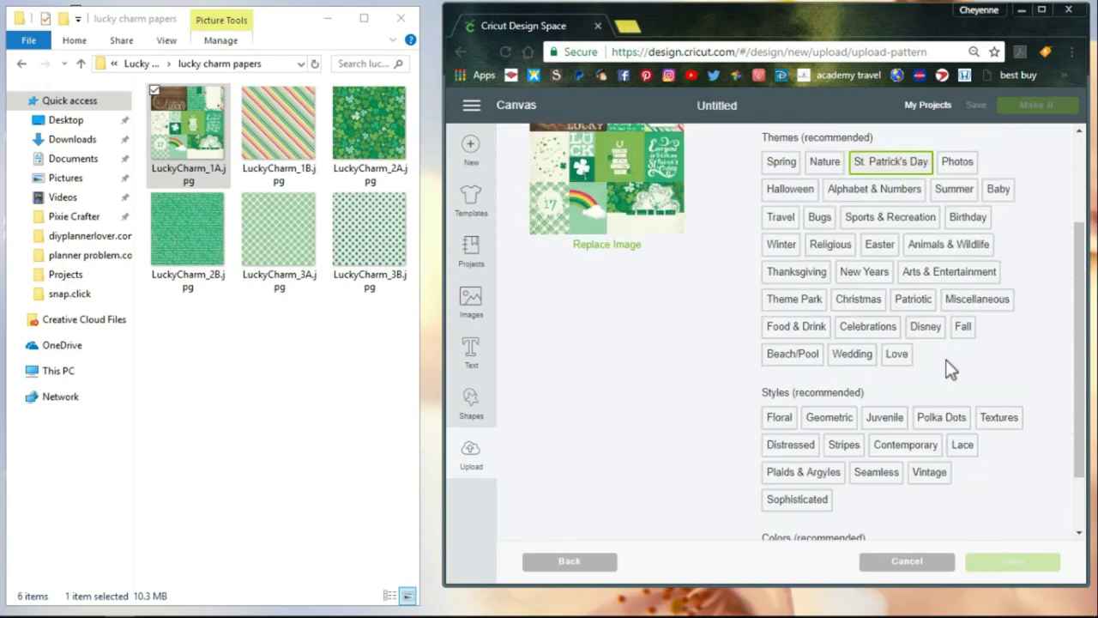